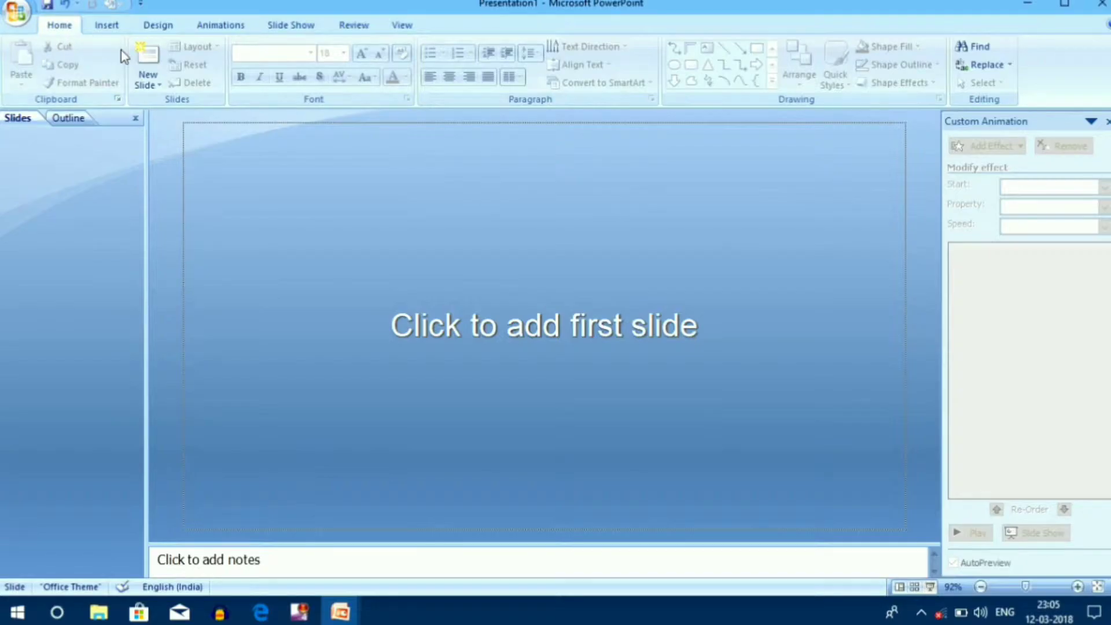
Add a blank slide and give all slides a solid blue background fill.
click(151, 83)
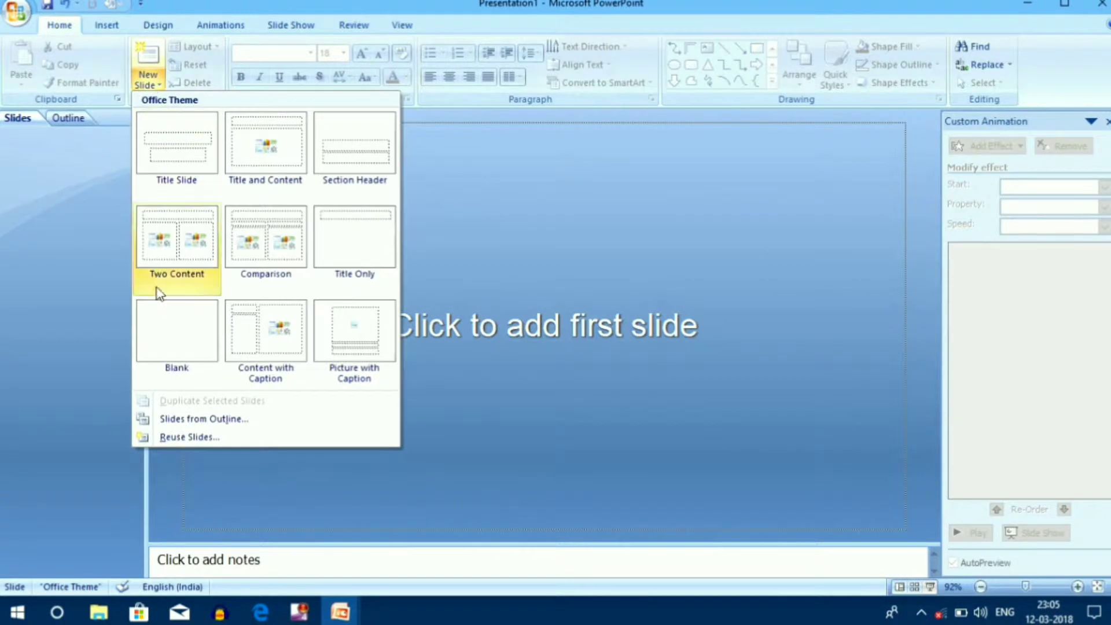
click(168, 328)
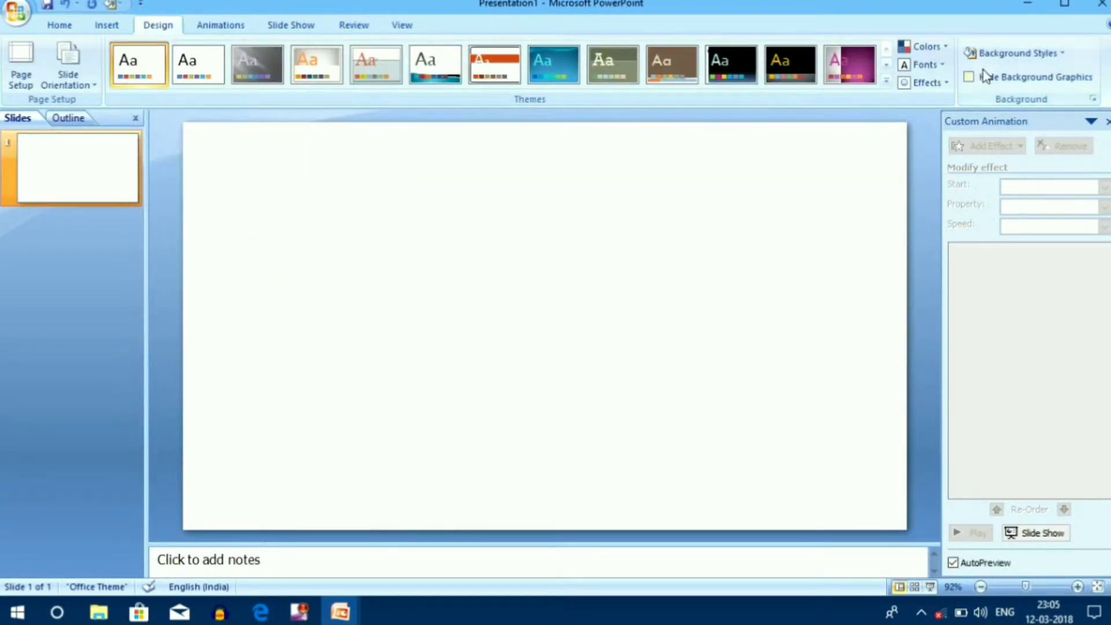
click(996, 54)
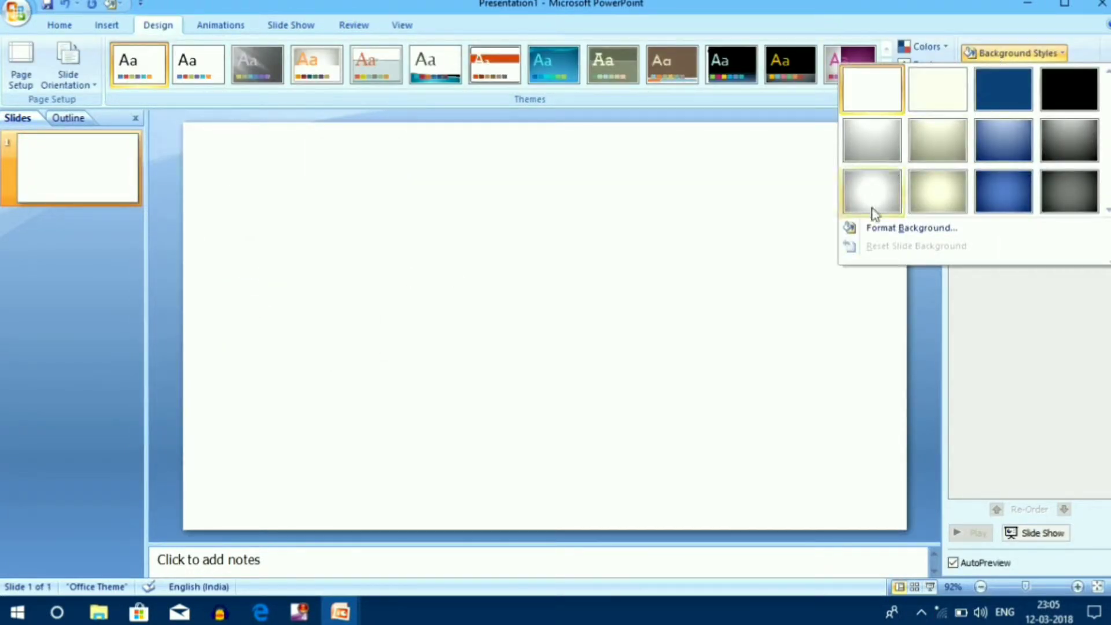
click(888, 229)
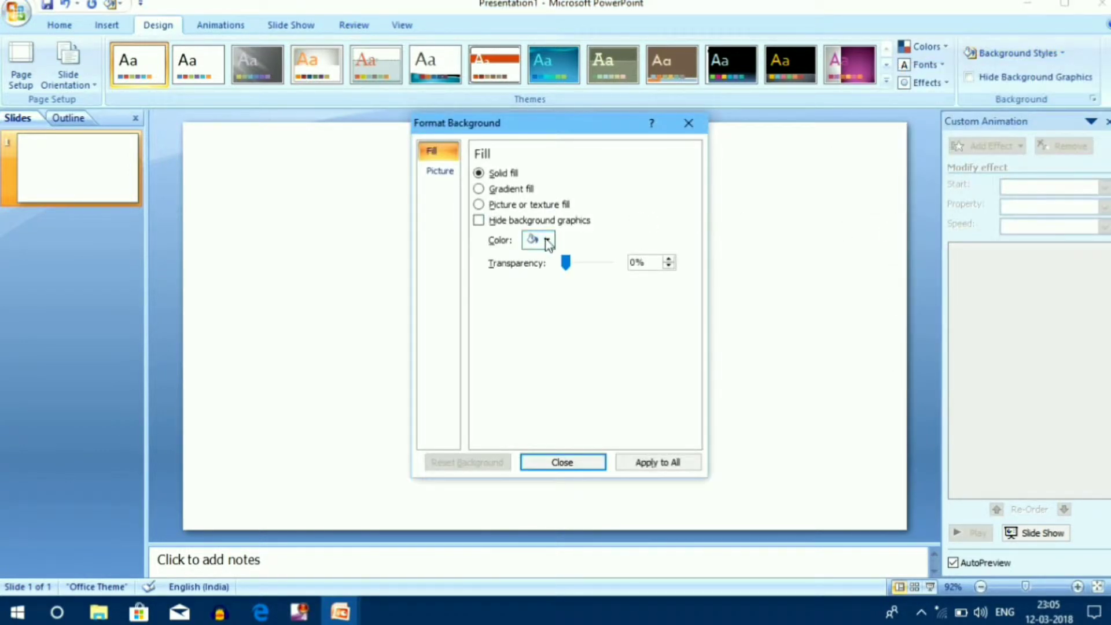
click(546, 240)
click(582, 327)
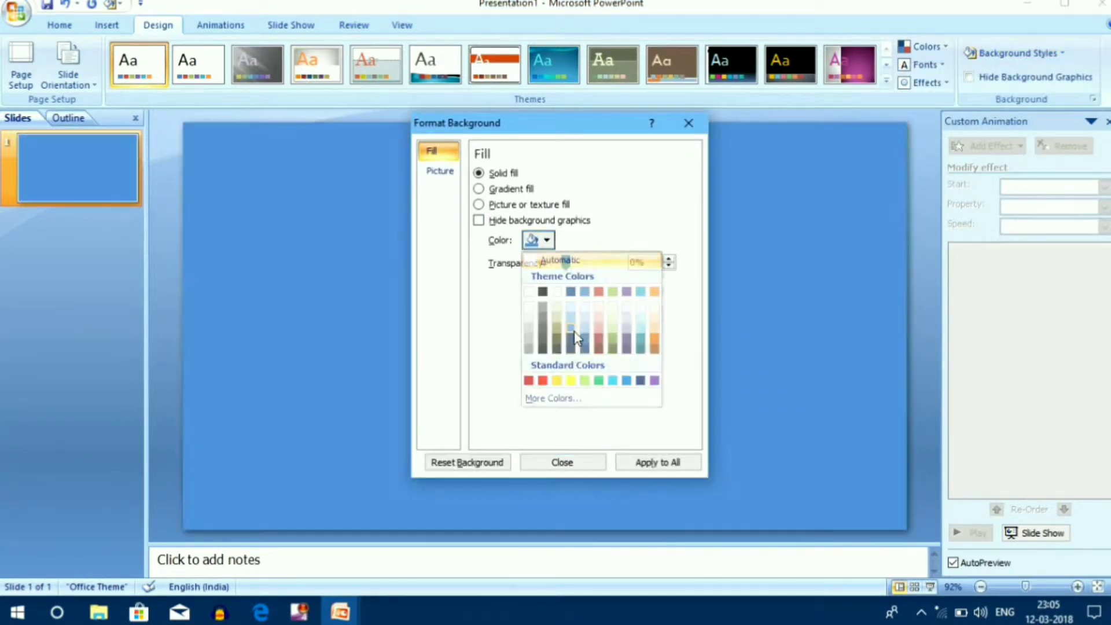
click(645, 462)
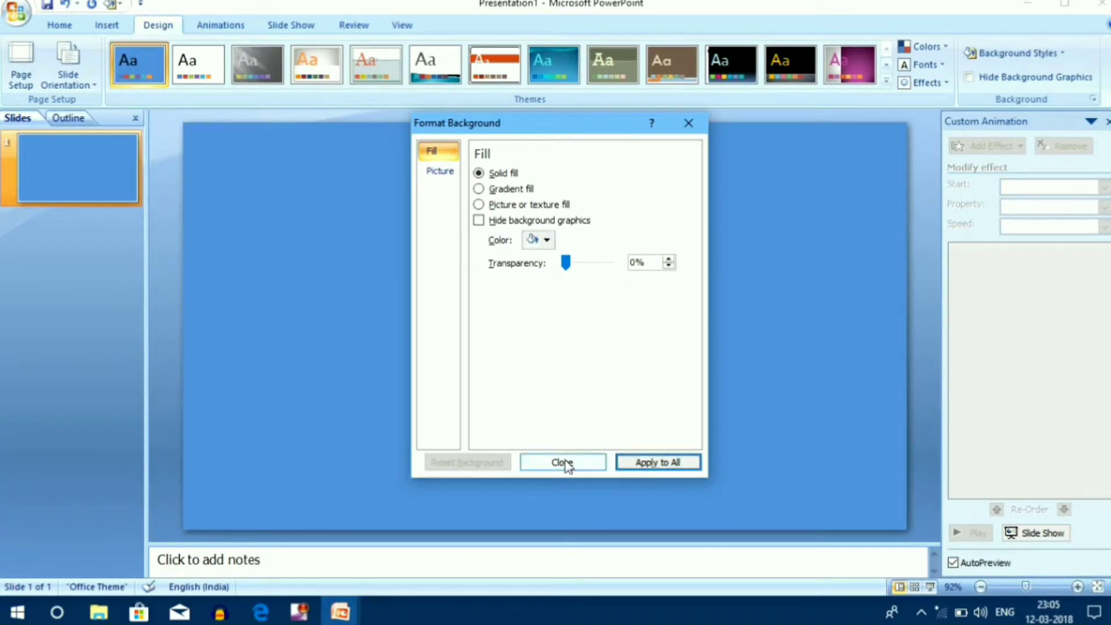
click(564, 462)
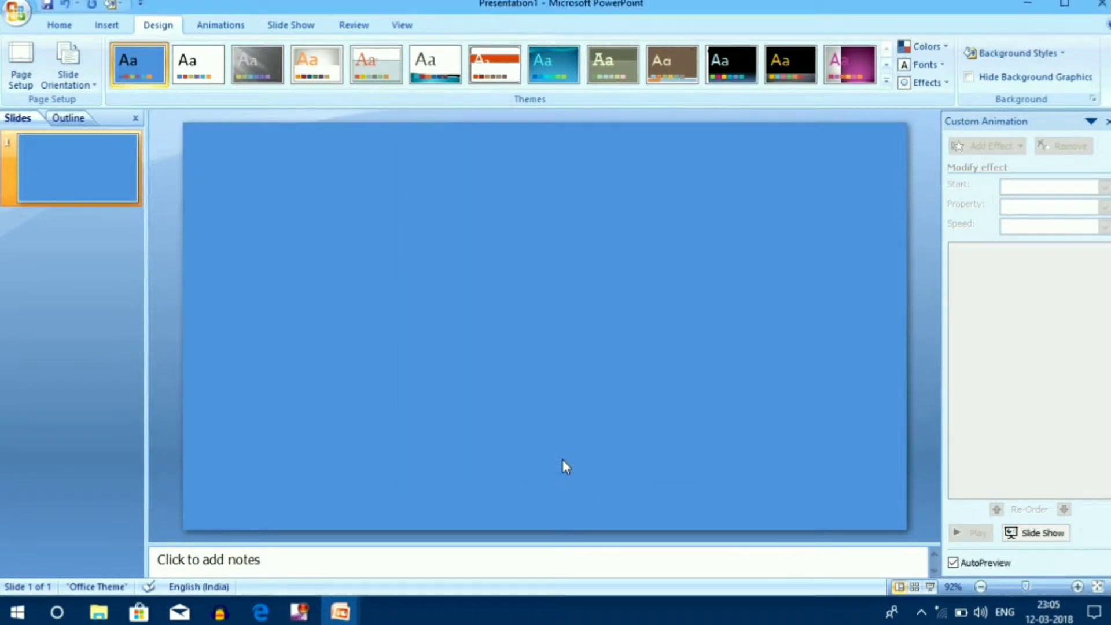
Draw a large Frame shape across the slide and thin its top and left bars.
click(110, 26)
click(171, 70)
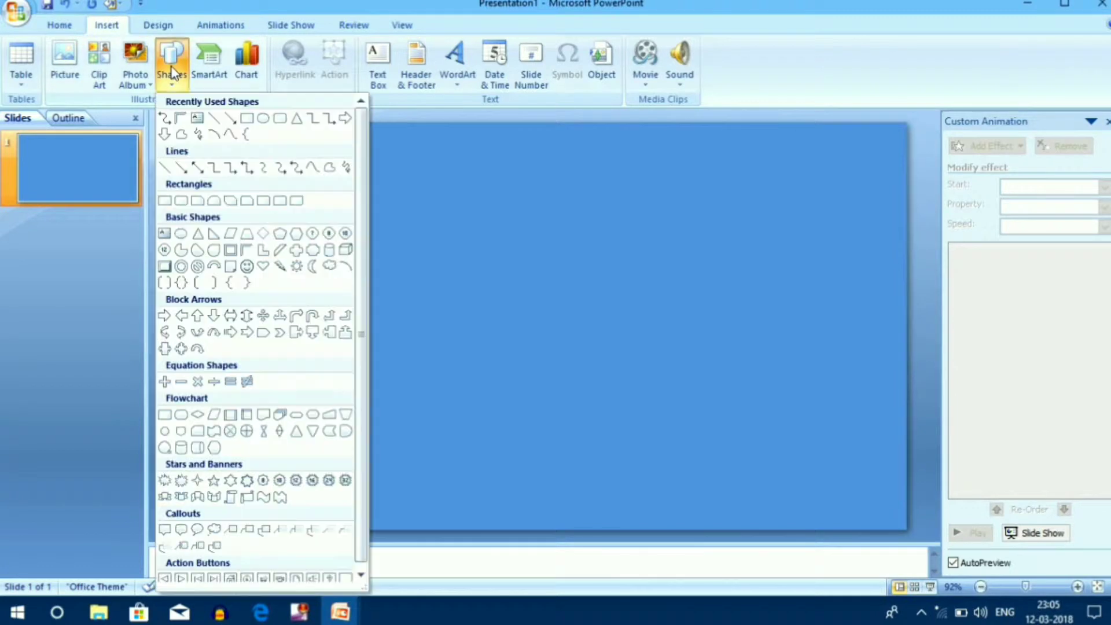
click(246, 251)
drag(229, 154, 844, 507)
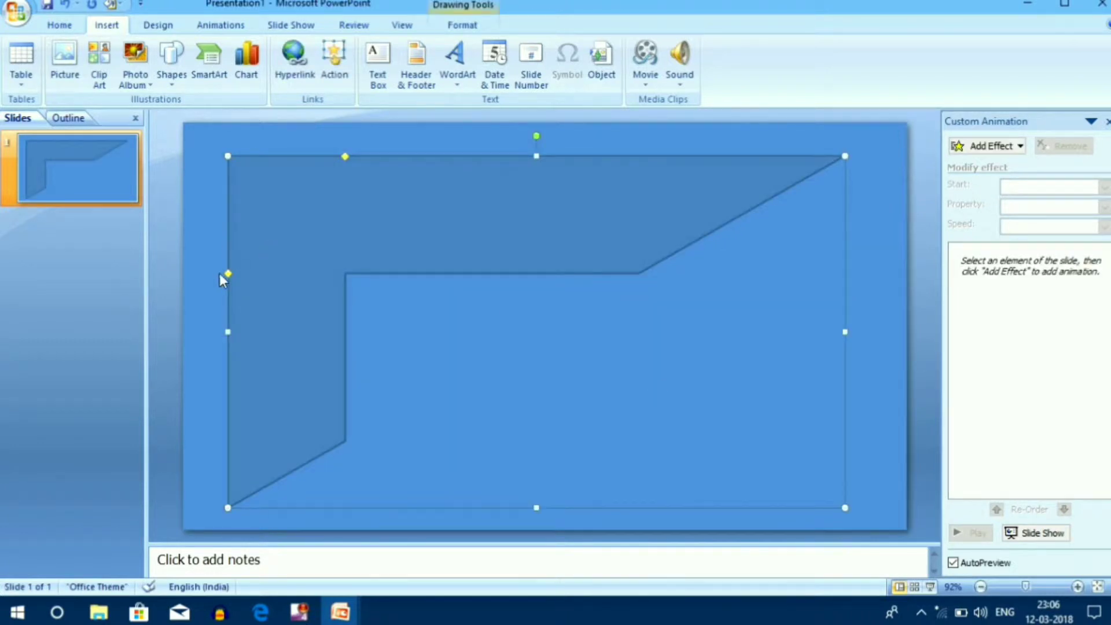
drag(230, 249, 229, 170)
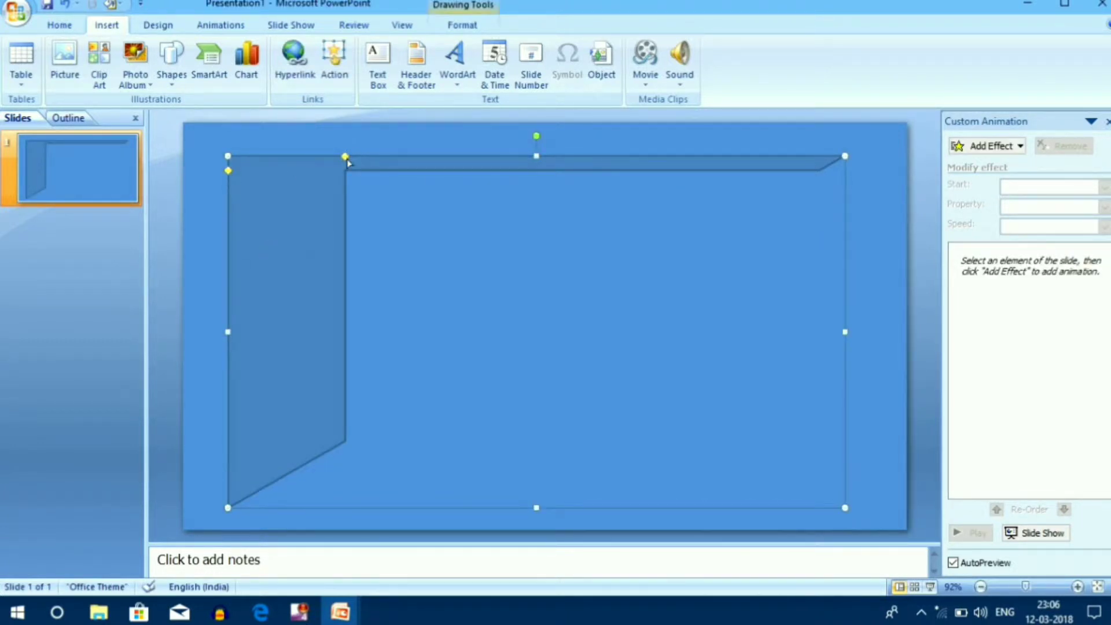
drag(347, 163, 241, 163)
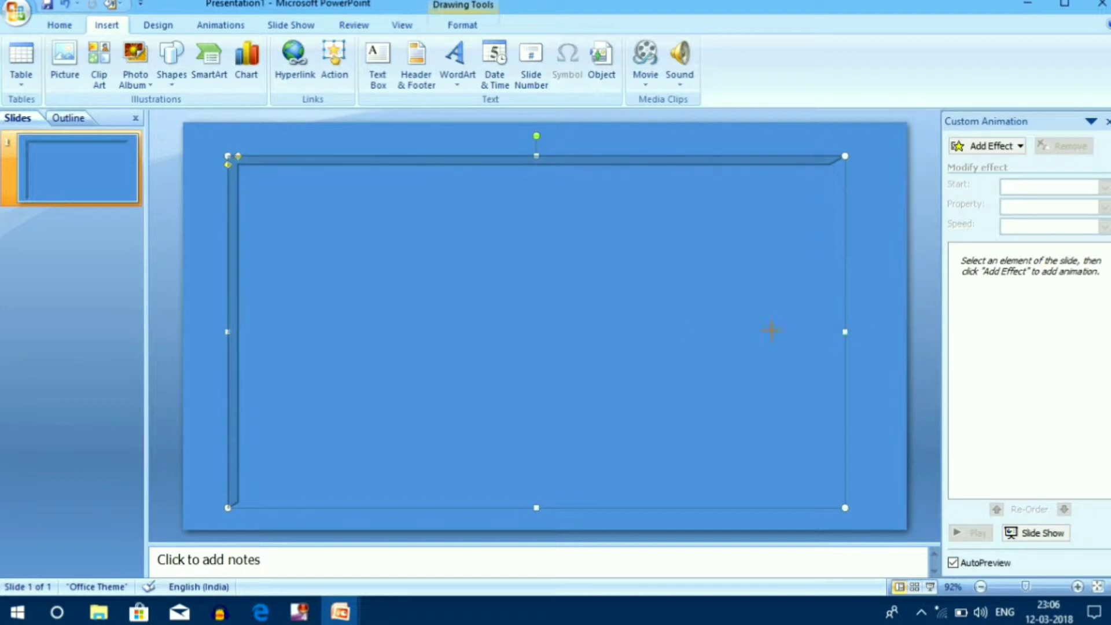
Flip, rotate 180° and reposition the frame into an L along the left and bottom.
drag(771, 331, 358, 341)
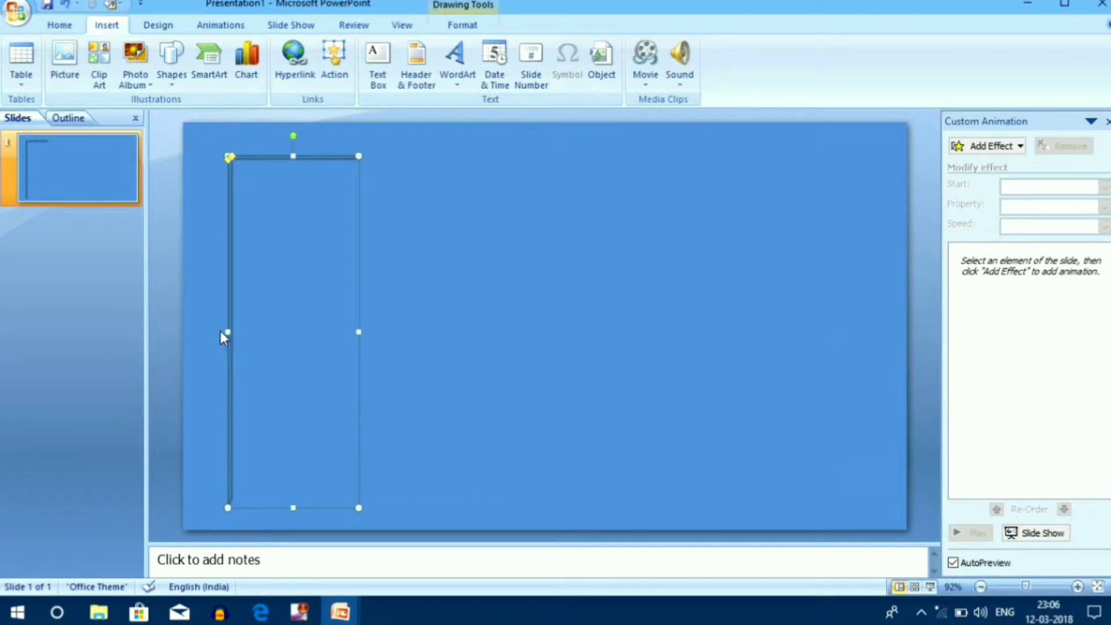
drag(225, 332, 726, 329)
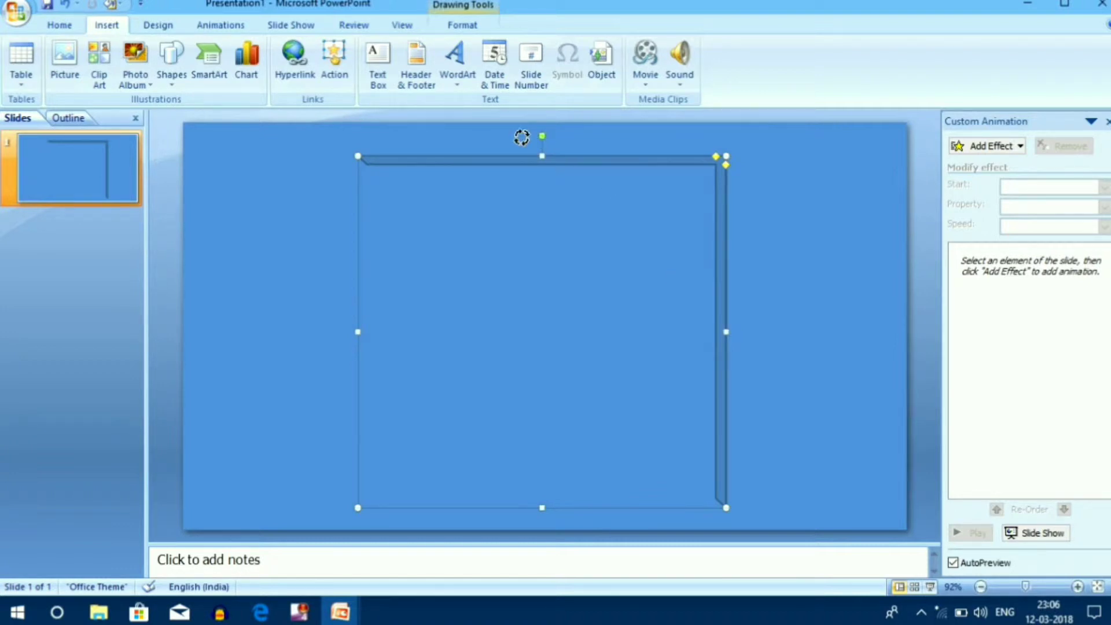
drag(542, 136, 543, 342)
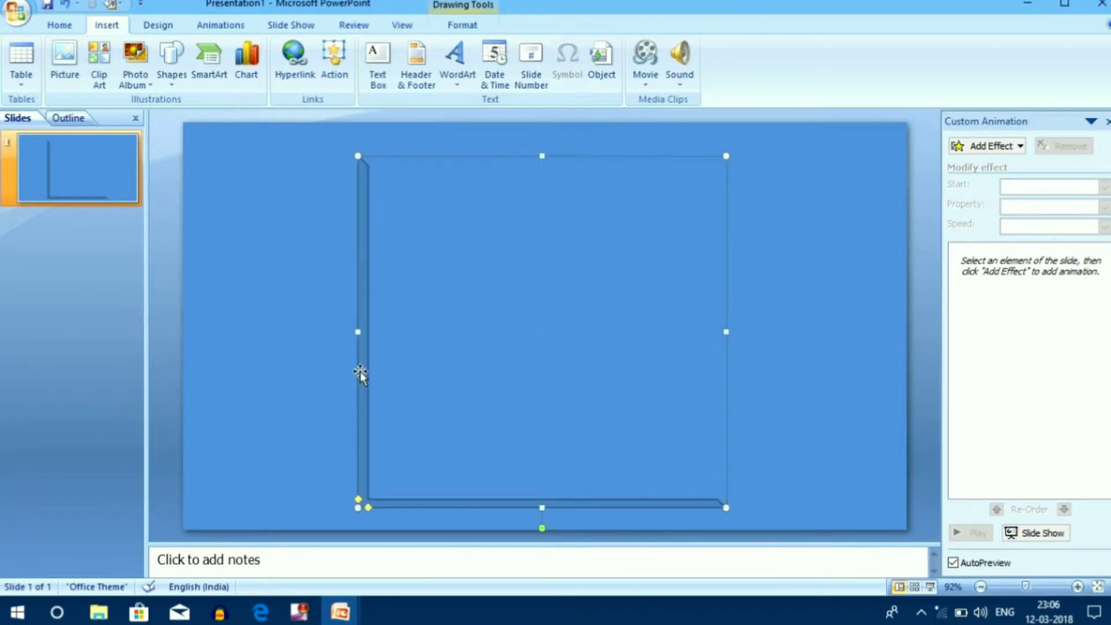
drag(373, 373, 280, 367)
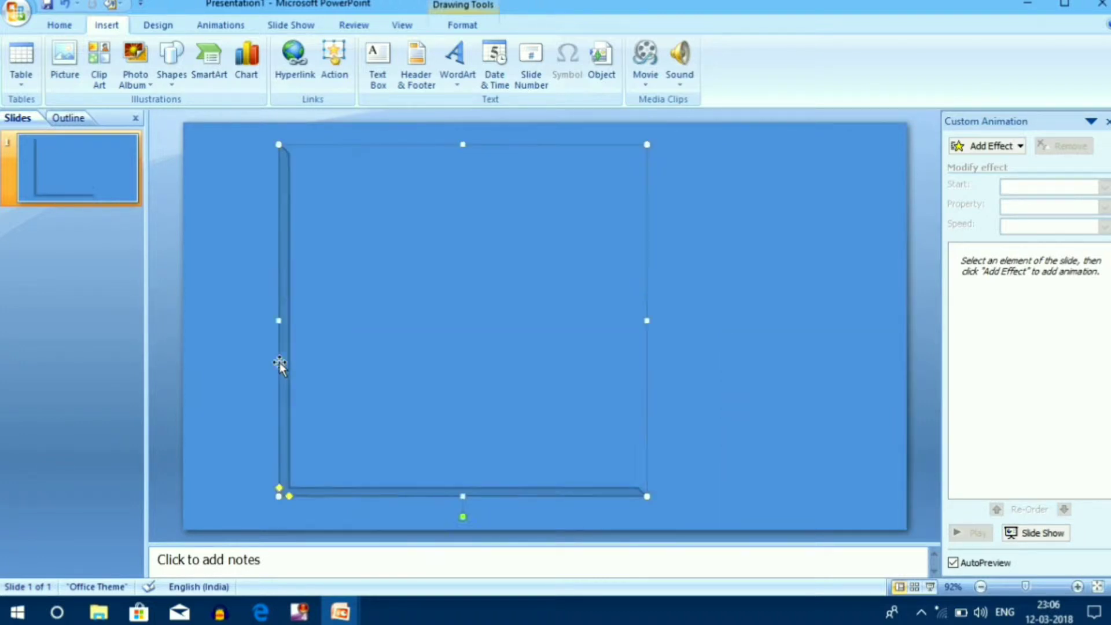
drag(649, 296, 828, 325)
Fill the L-shaped axes black.
click(462, 24)
click(387, 48)
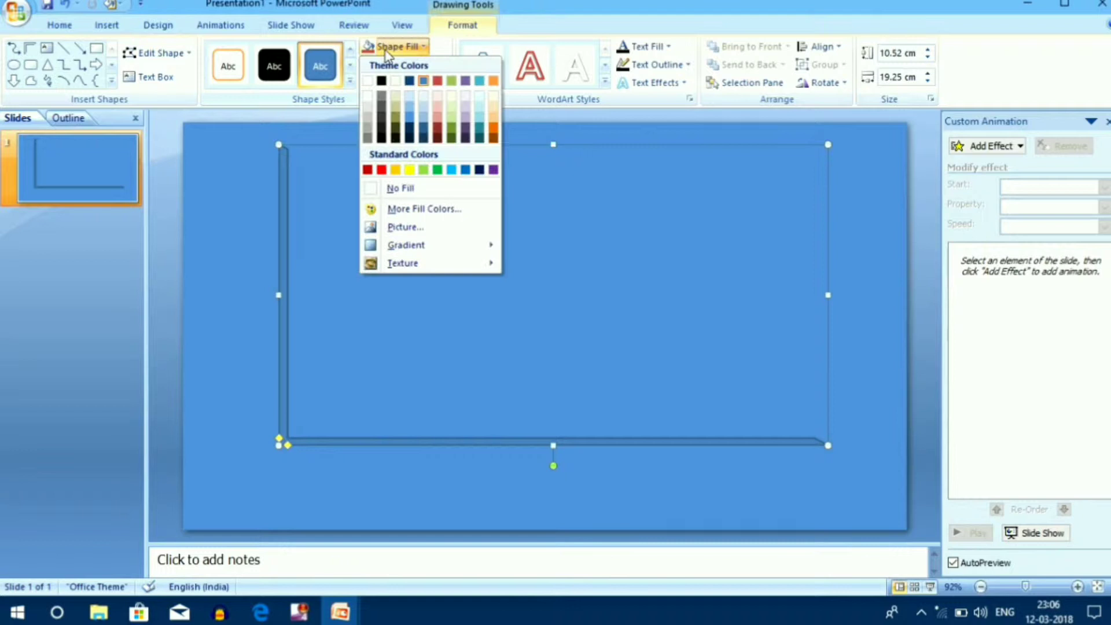
click(383, 81)
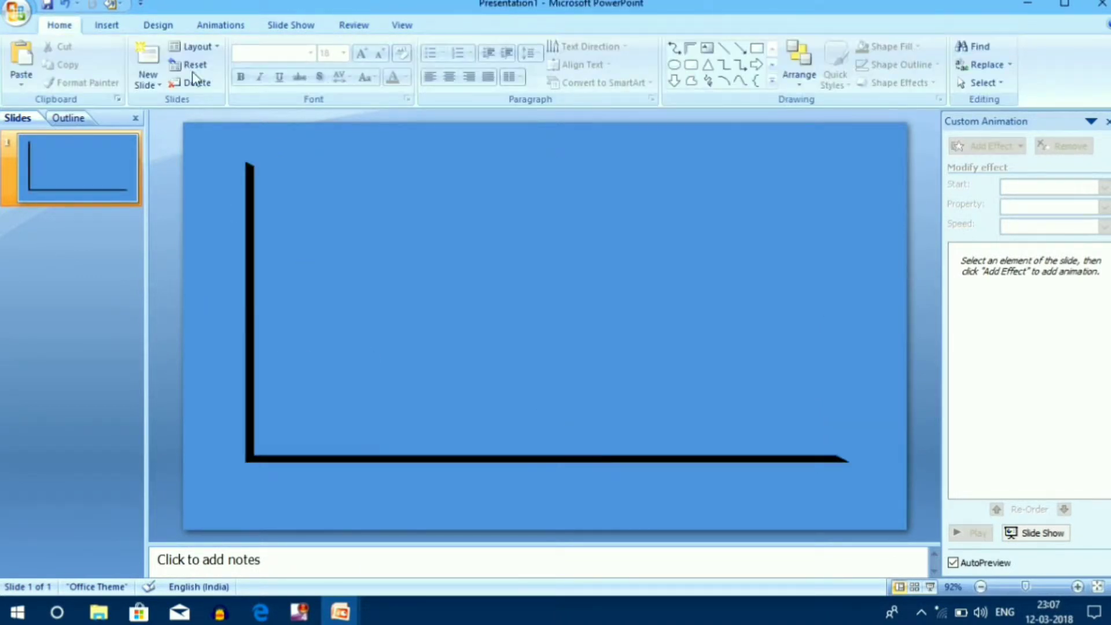
Draw a short thick black tick mark on the x-axis and copy it along the axis.
click(120, 28)
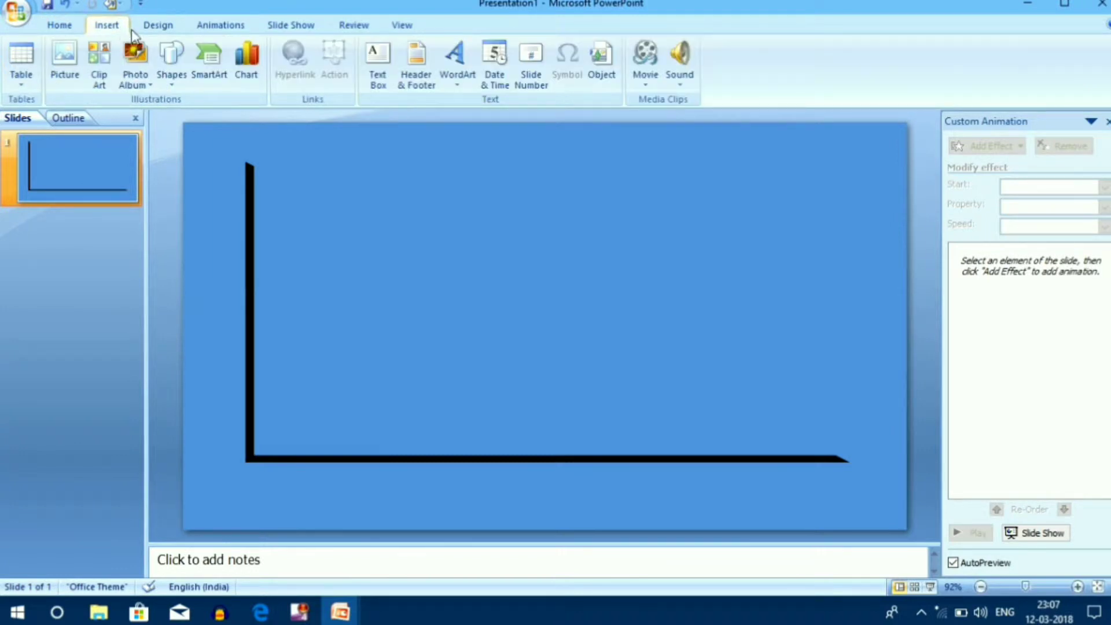
click(171, 58)
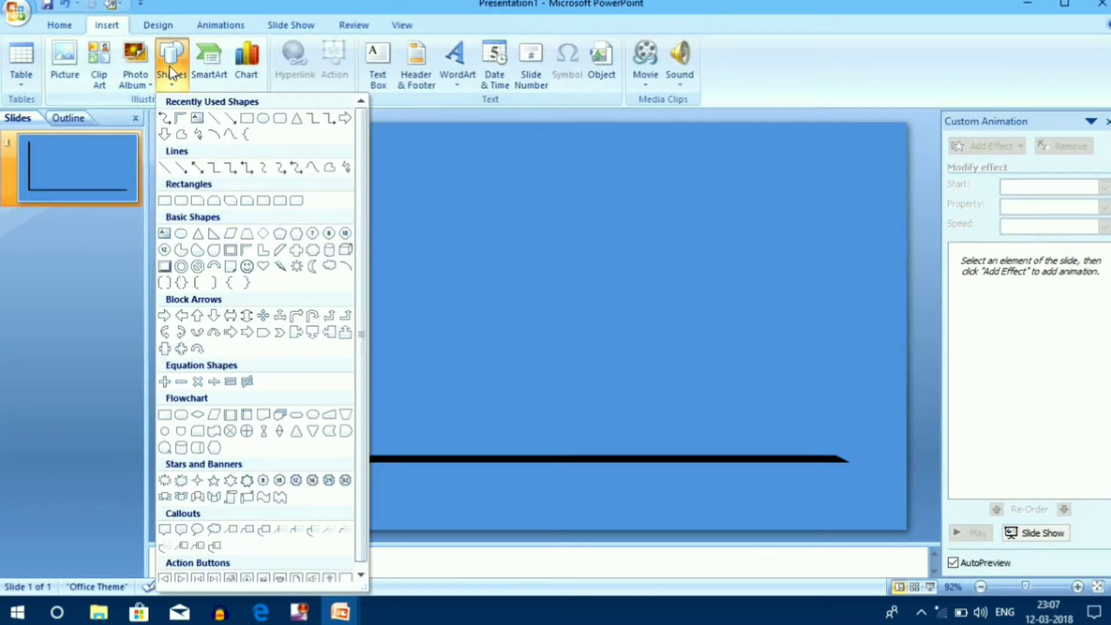
click(217, 119)
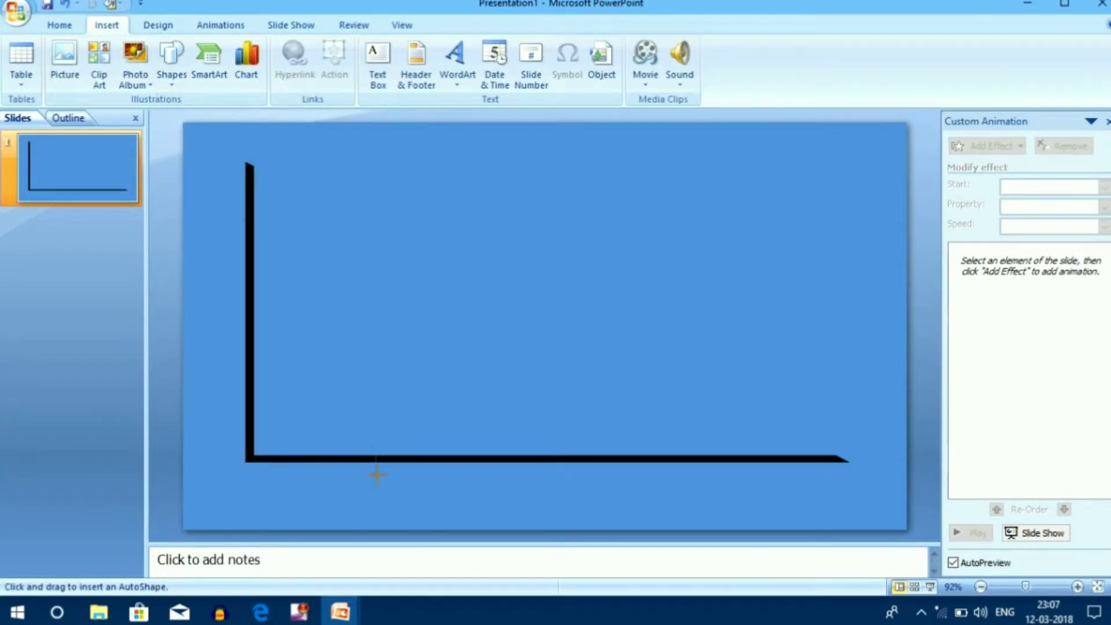
drag(375, 450, 375, 474)
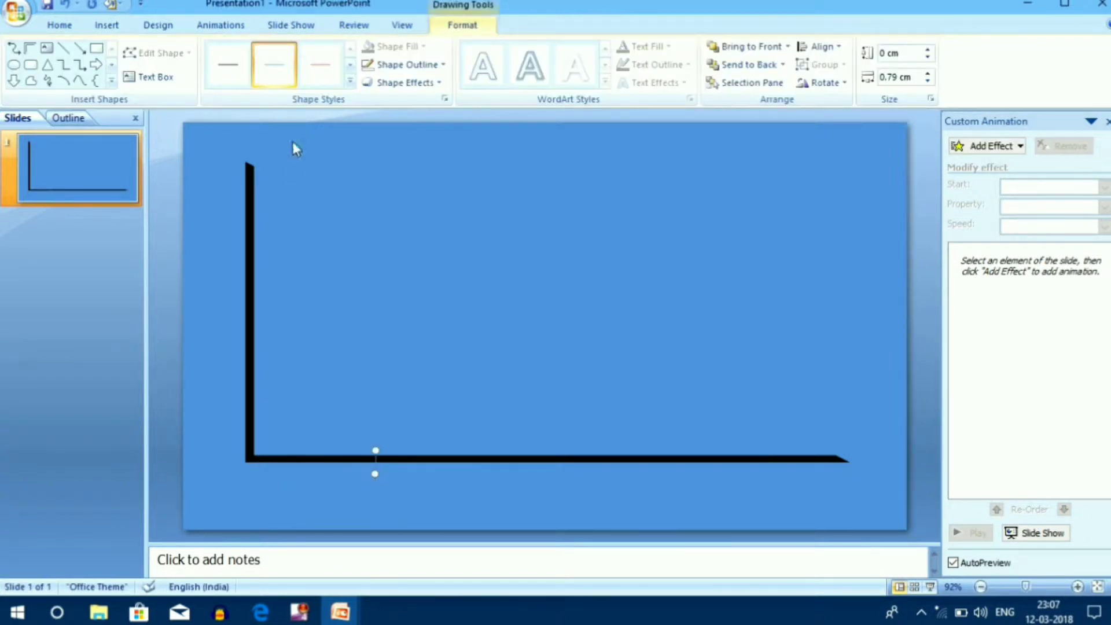
click(350, 82)
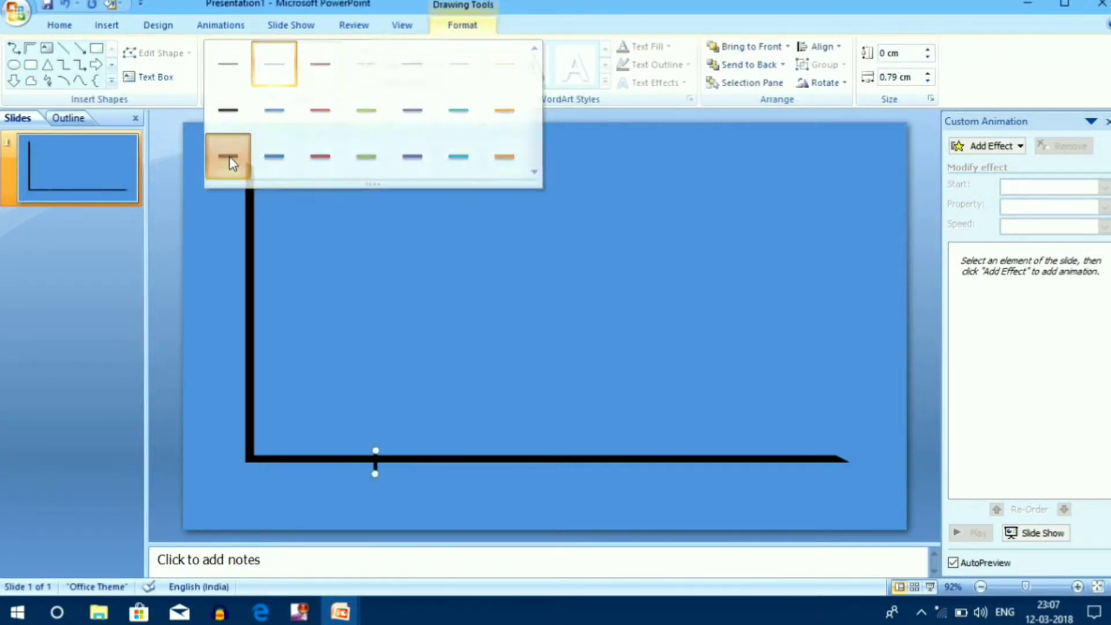
click(228, 160)
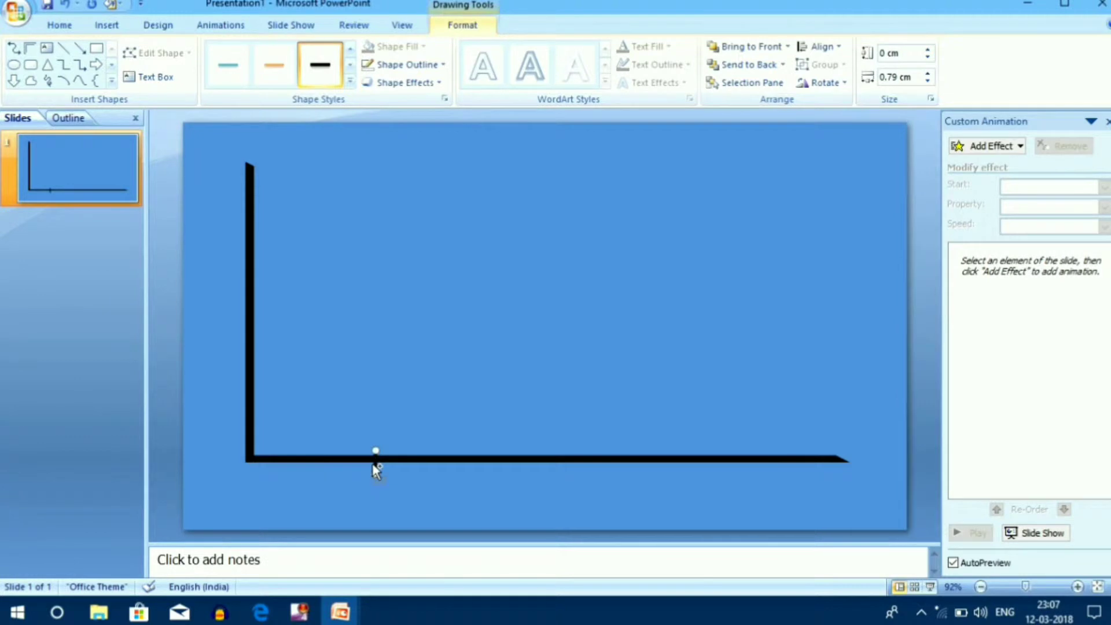
drag(377, 472, 686, 465)
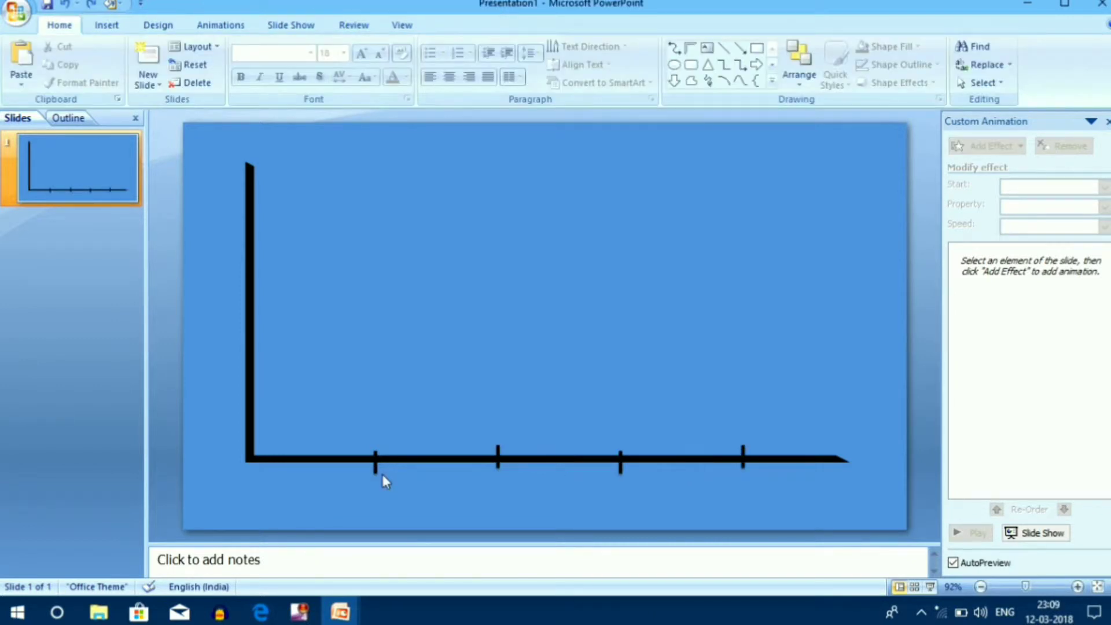
Select all four tick marks and align them level with Align Bottom.
click(375, 473)
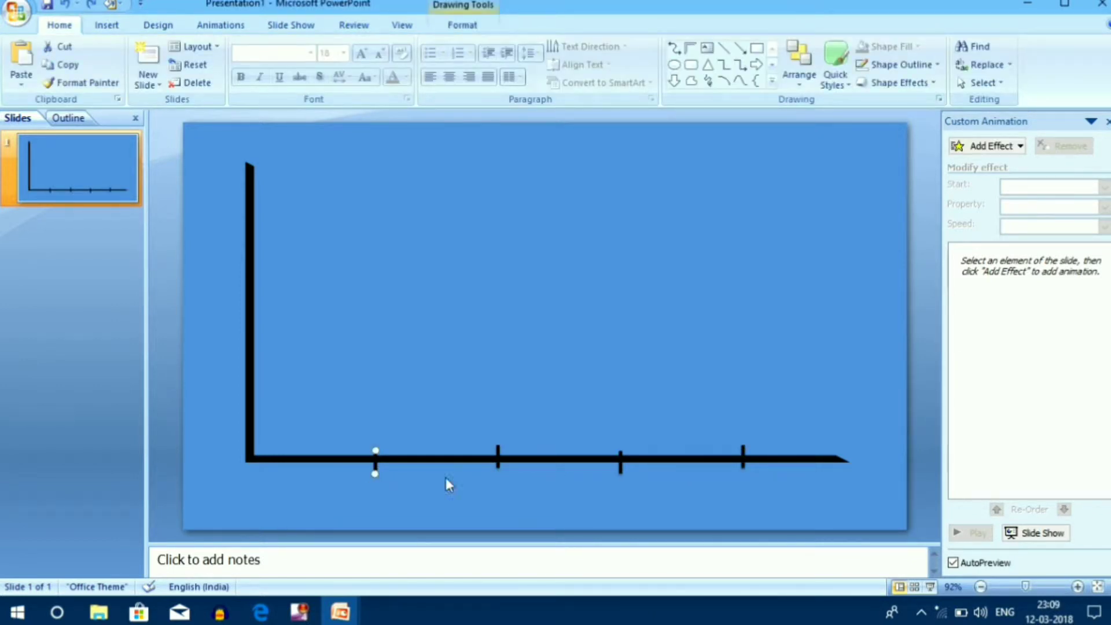
shift+click(498, 470)
shift+click(621, 472)
shift+click(743, 467)
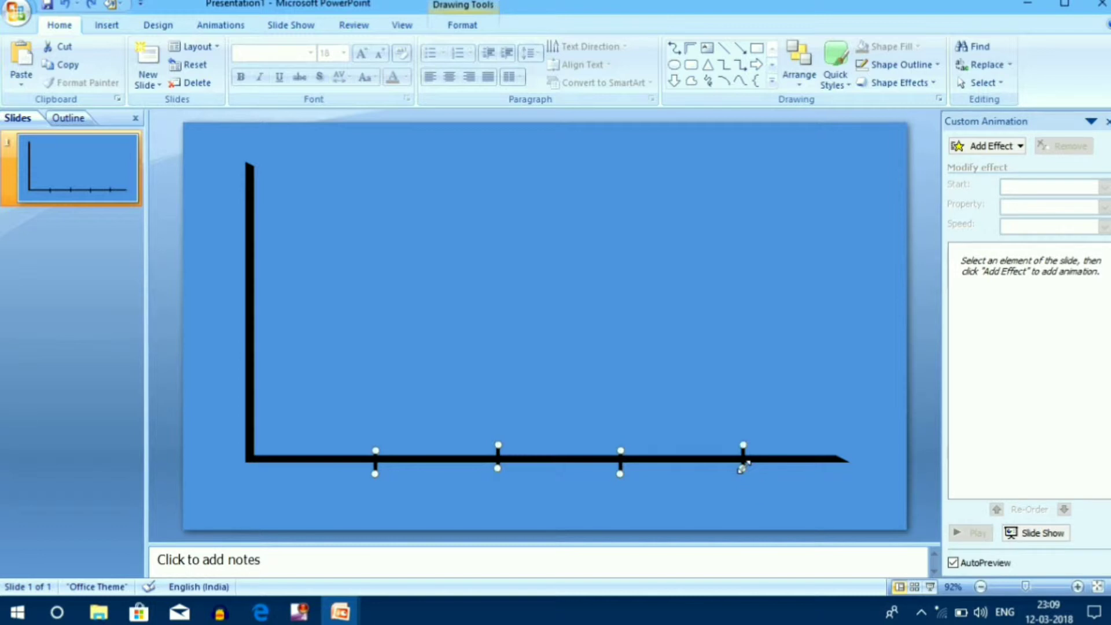
click(799, 67)
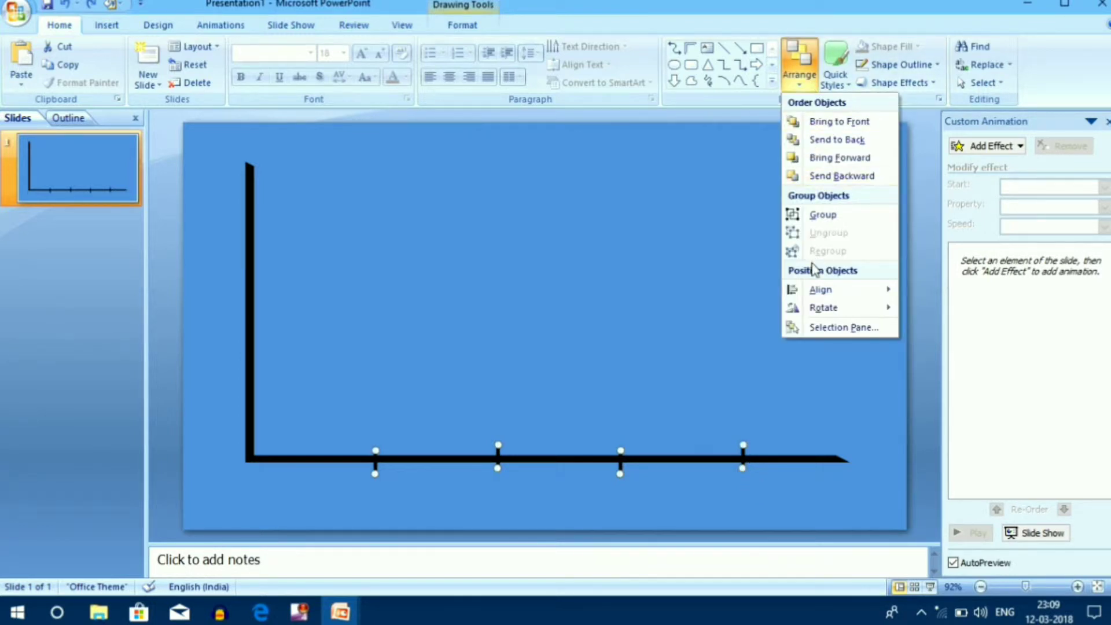
mouse_move(820, 290)
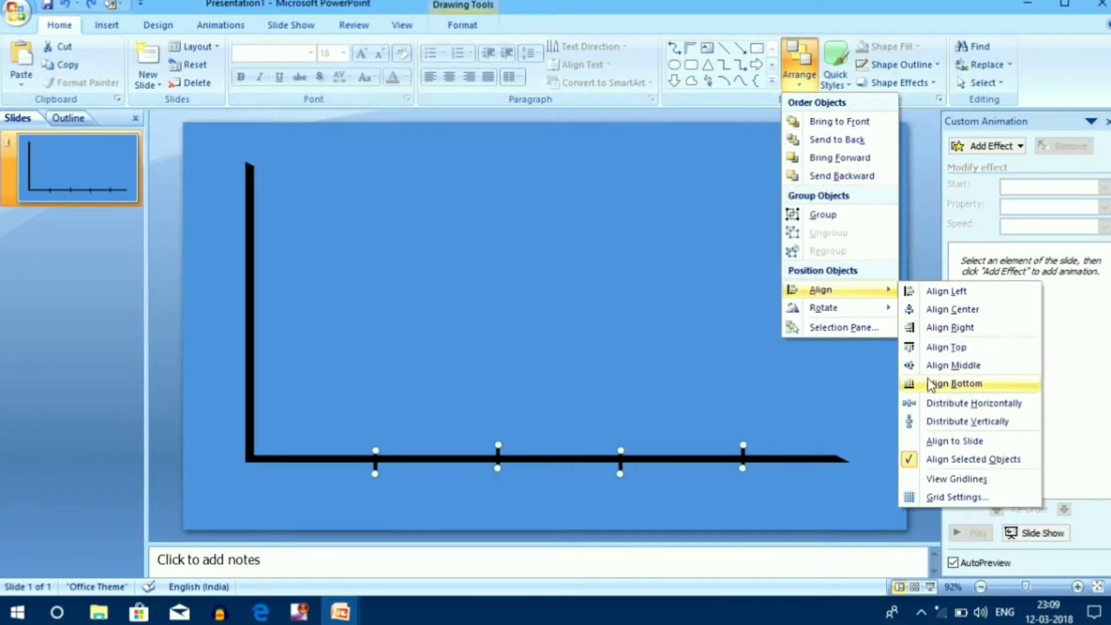
click(943, 366)
click(733, 338)
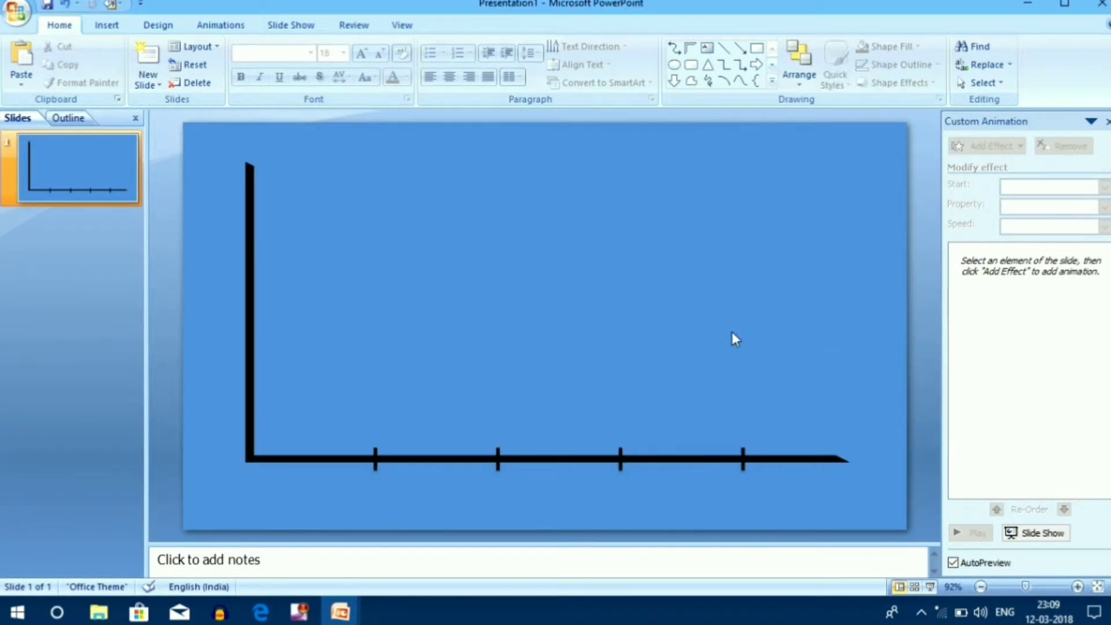
click(109, 26)
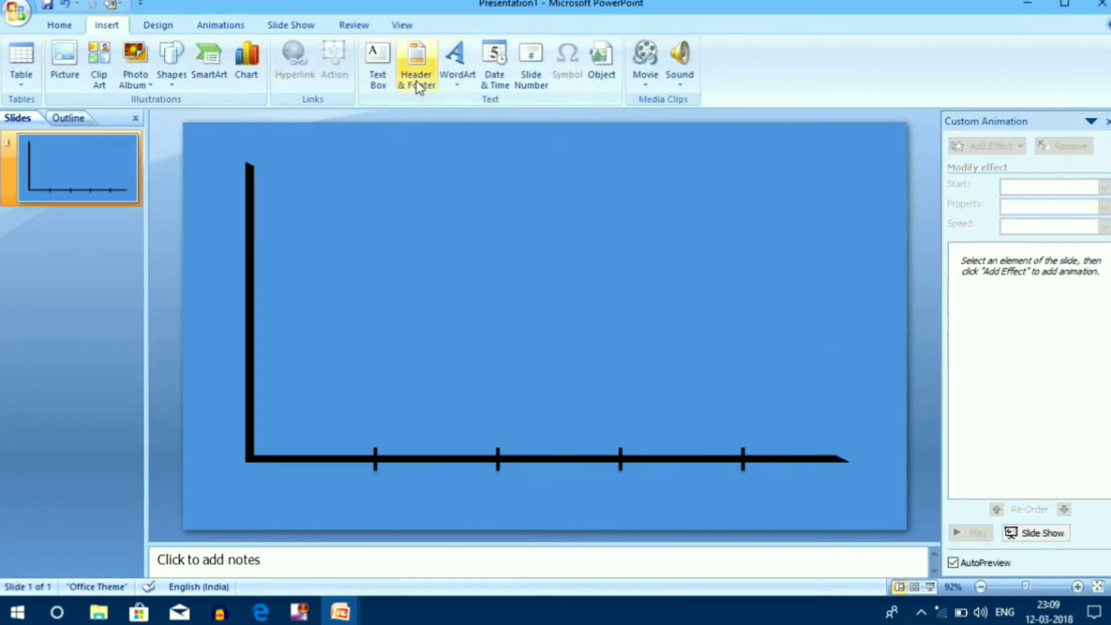
Add a 'Jan' text box beneath the first tick mark.
click(382, 85)
click(354, 491)
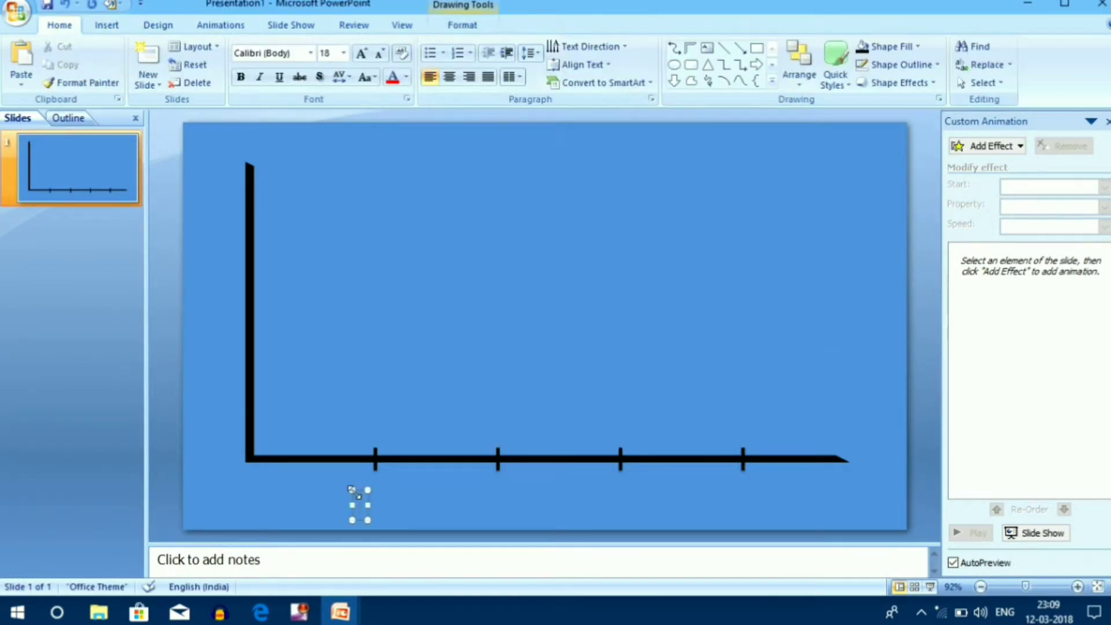
text(Jan)
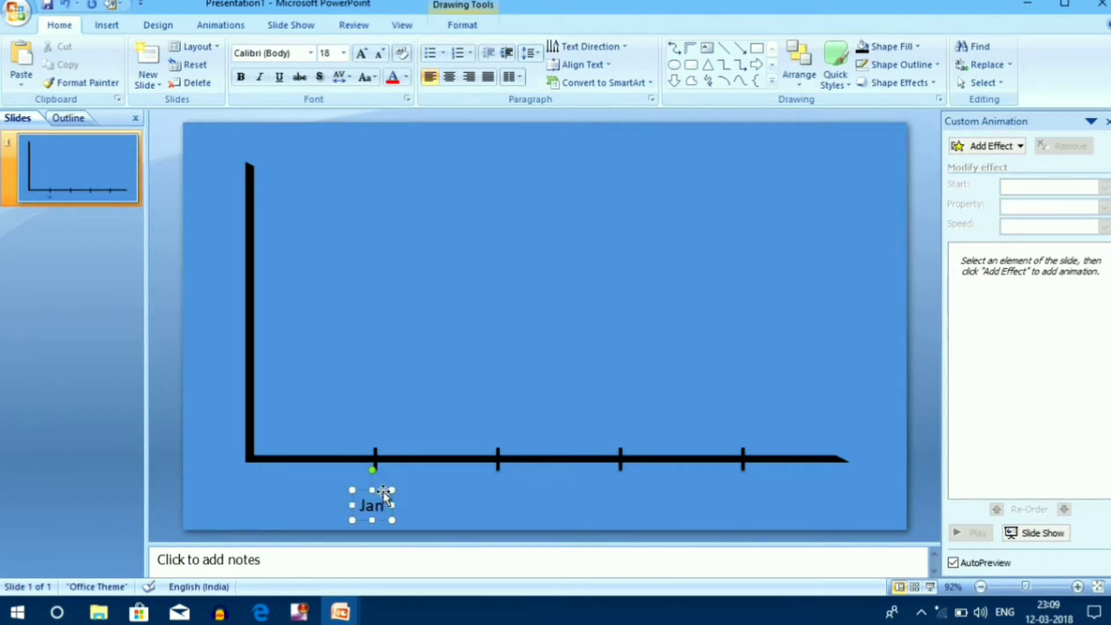
drag(384, 493, 384, 477)
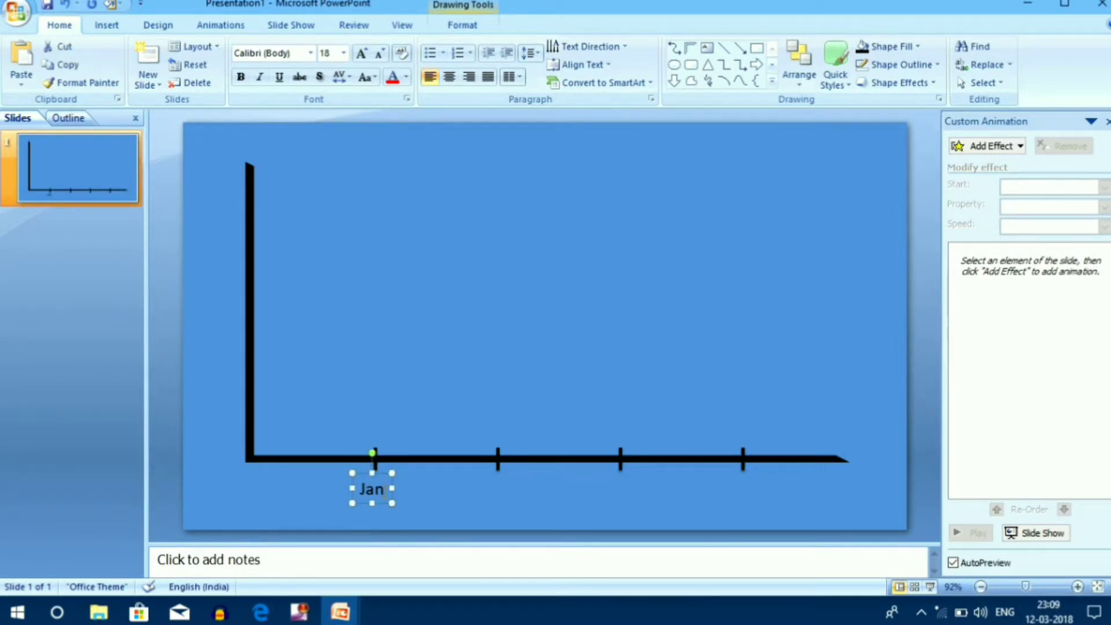
Duplicate the label and edit the copies to Feb, Mar and Apr under the remaining ticks.
key(ctrl+d)
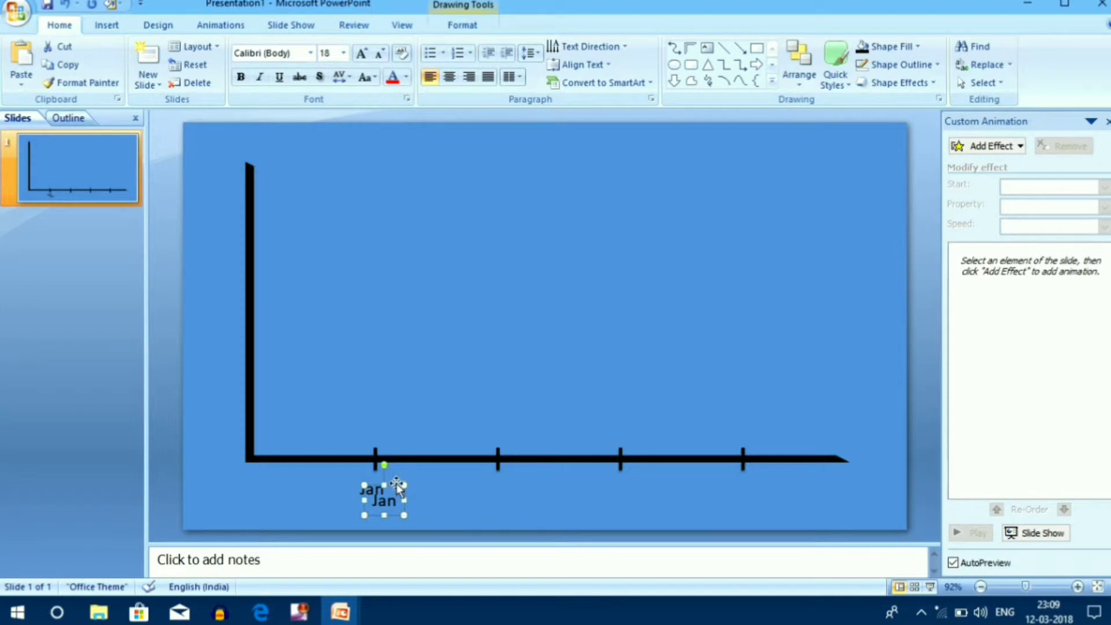
drag(396, 484, 505, 473)
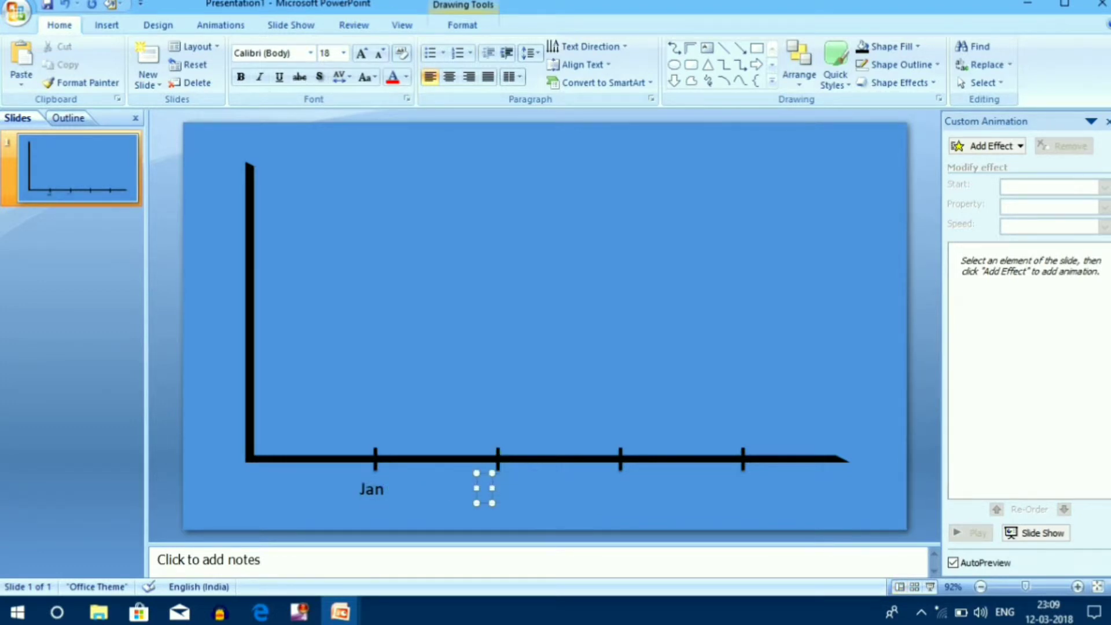
text(Feb)
click(570, 502)
text(A)
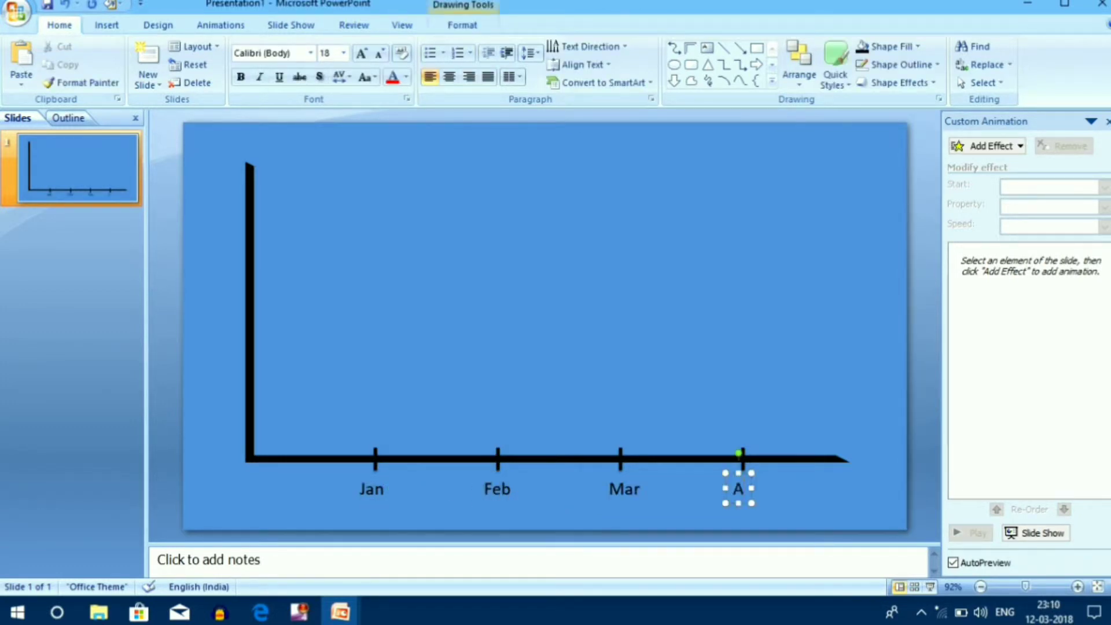
text(pr)
click(707, 421)
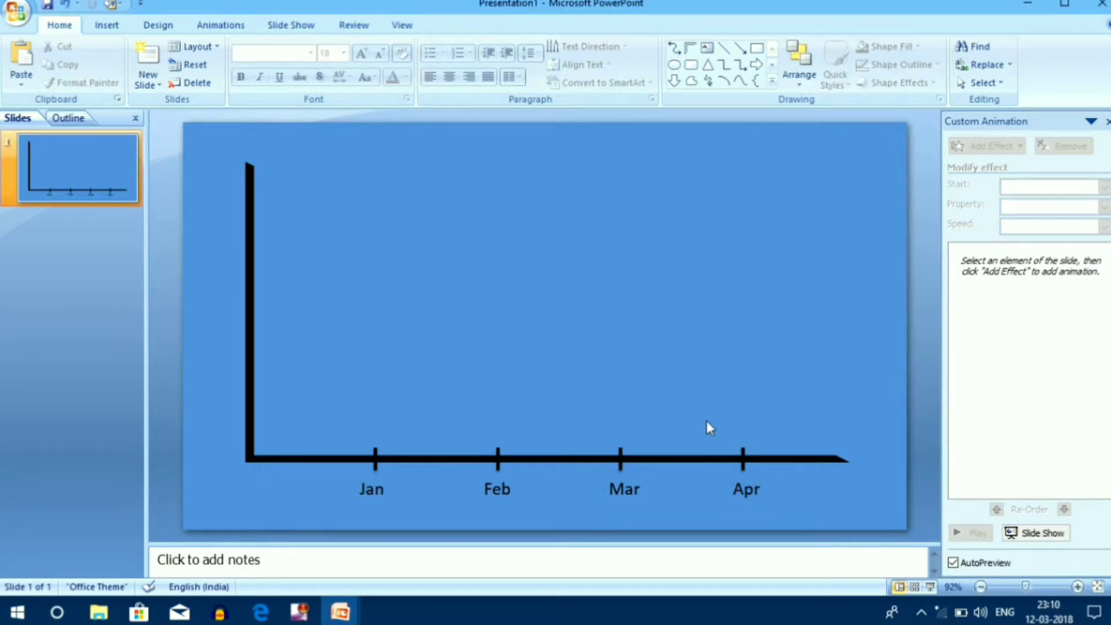
click(171, 58)
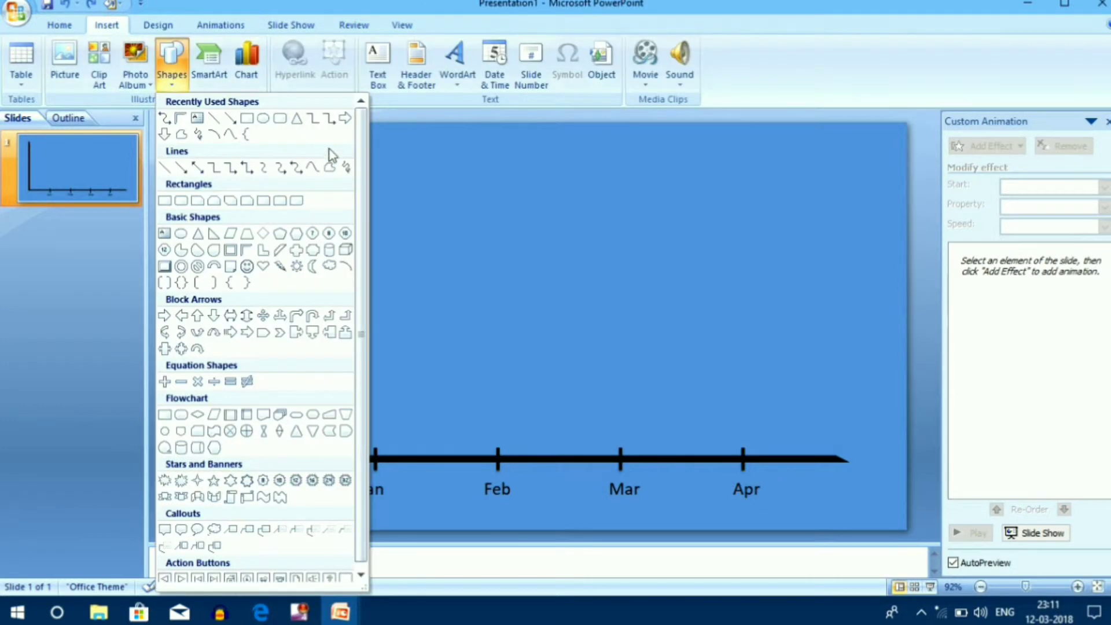
Scribble a curve rising from the axis origin to the upper right and give it a thick black style.
click(346, 169)
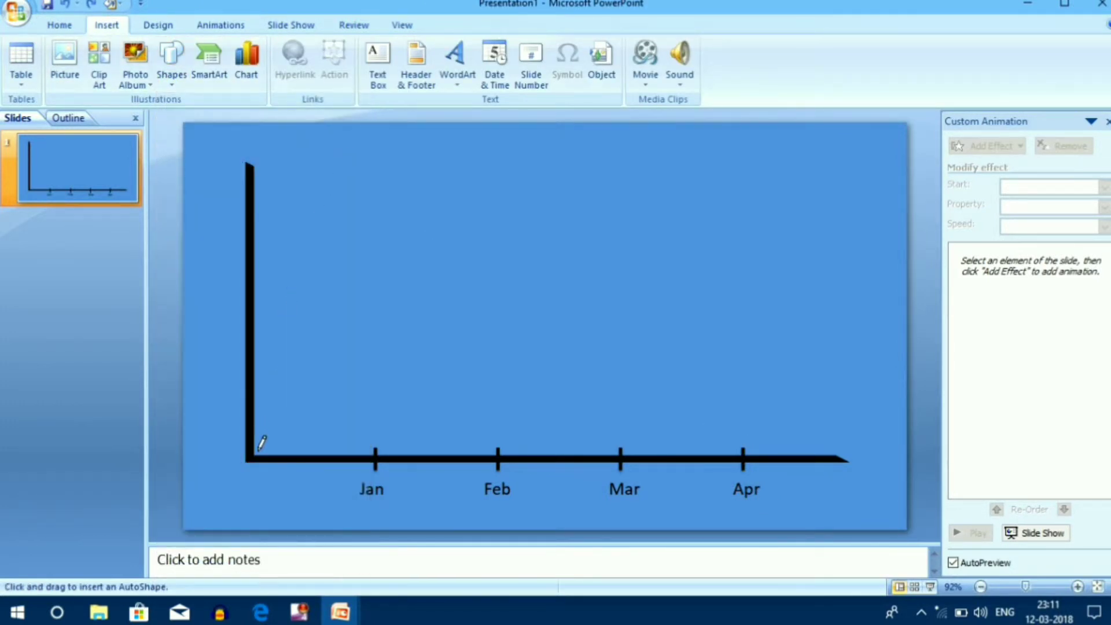
mouse_move(260, 449)
mouse_down()
mouse_move(373, 421)
mouse_move(585, 270)
mouse_move(669, 278)
mouse_move(813, 189)
mouse_move(812, 199)
mouse_up()
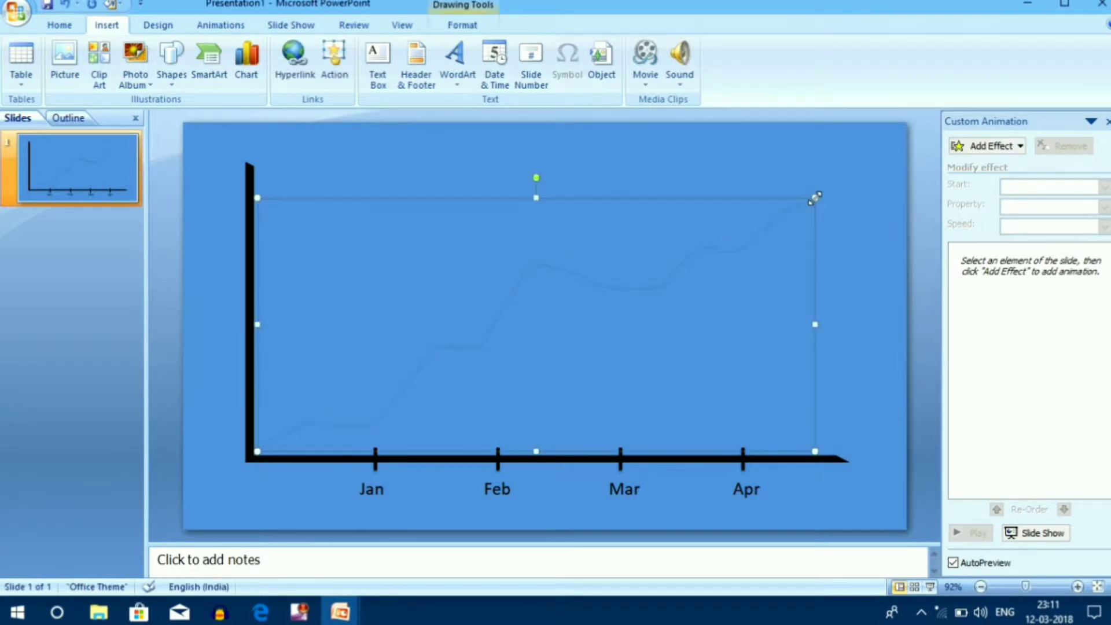
double_click(576, 282)
click(350, 86)
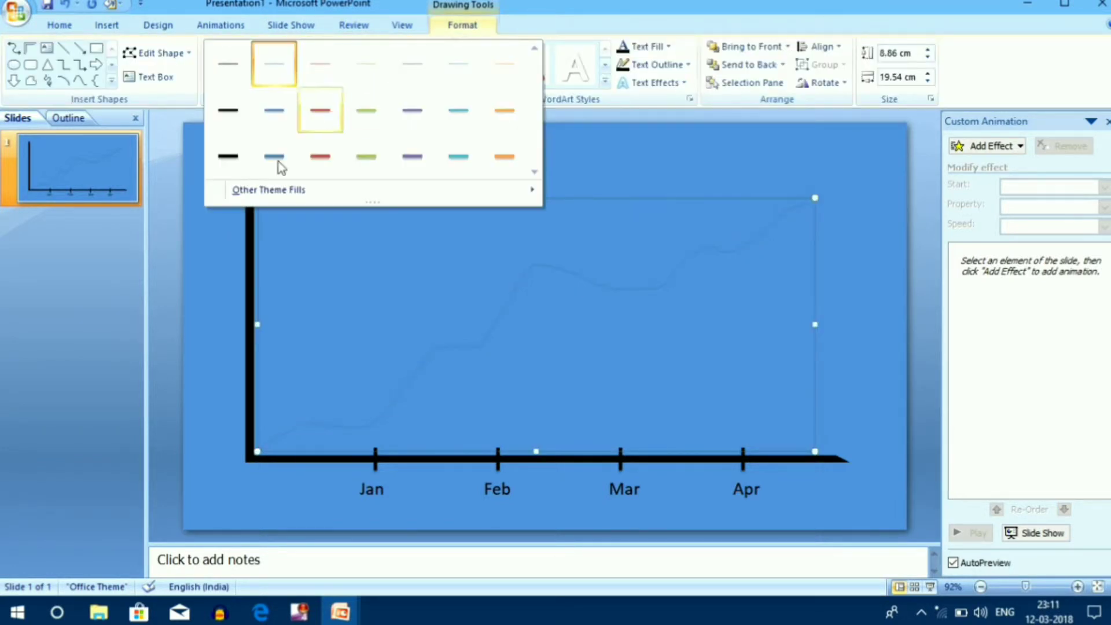
click(228, 156)
click(171, 335)
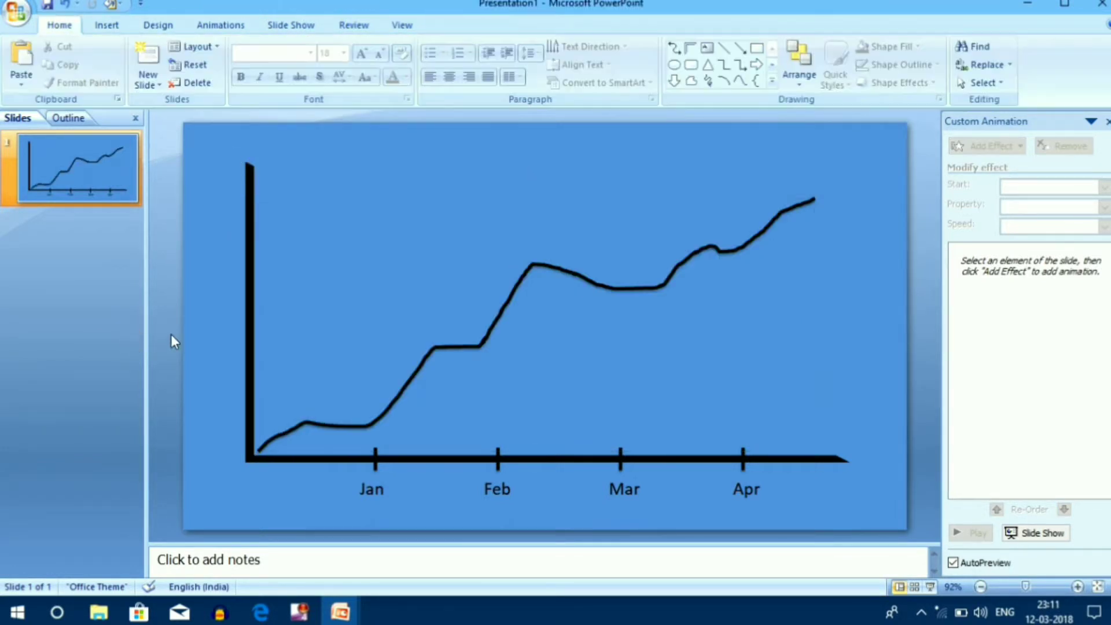
click(108, 26)
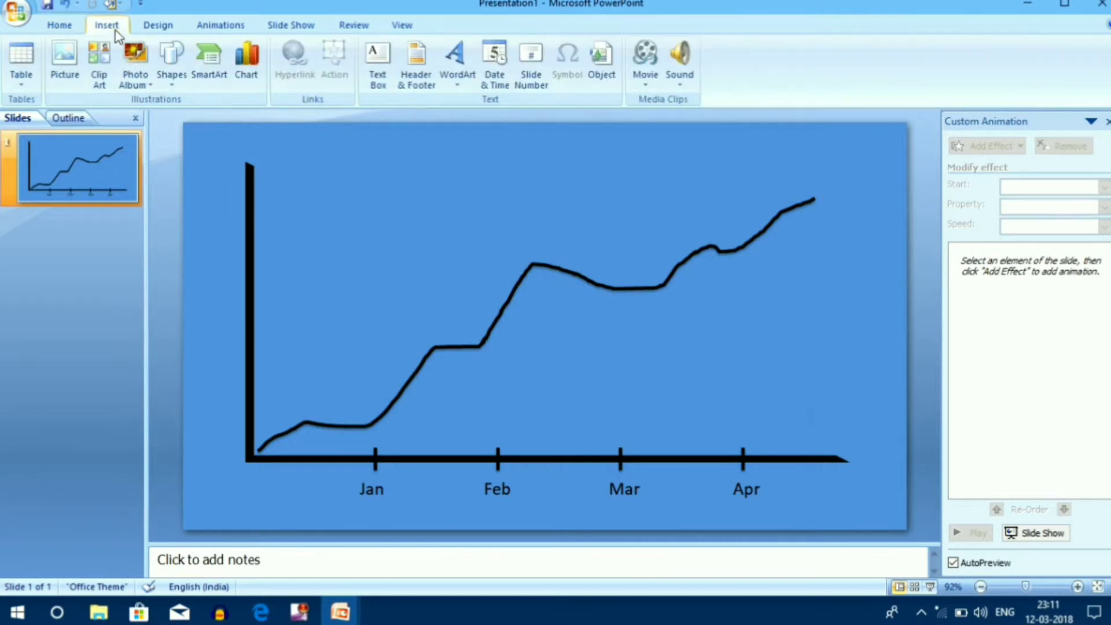
Place a small black oval beside the vertical axis with an Appear entrance effect.
click(170, 63)
click(264, 120)
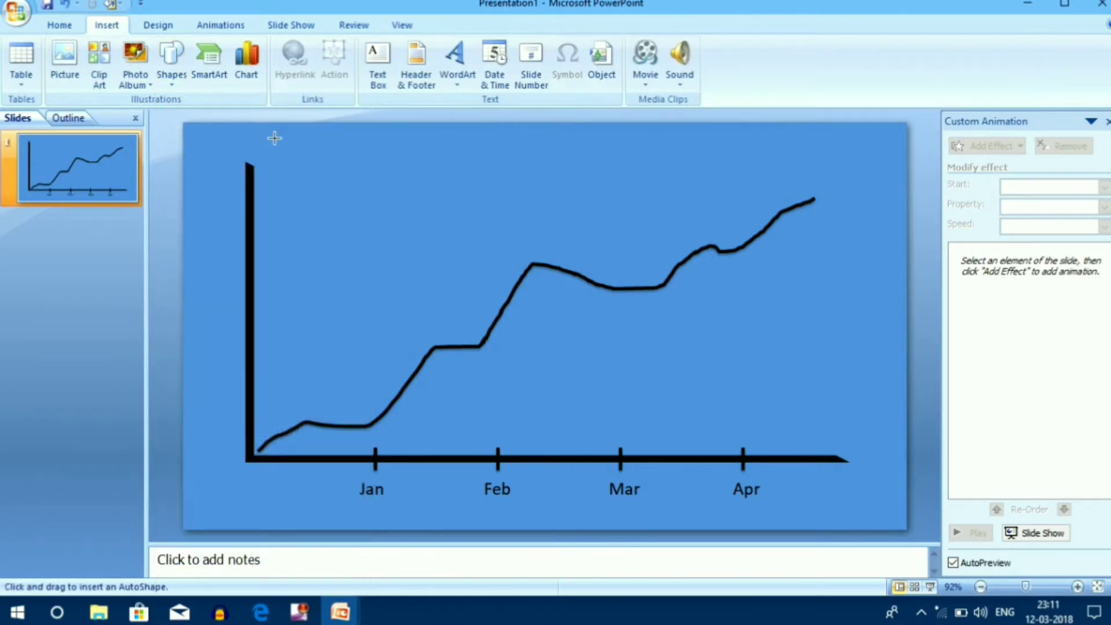
click(279, 354)
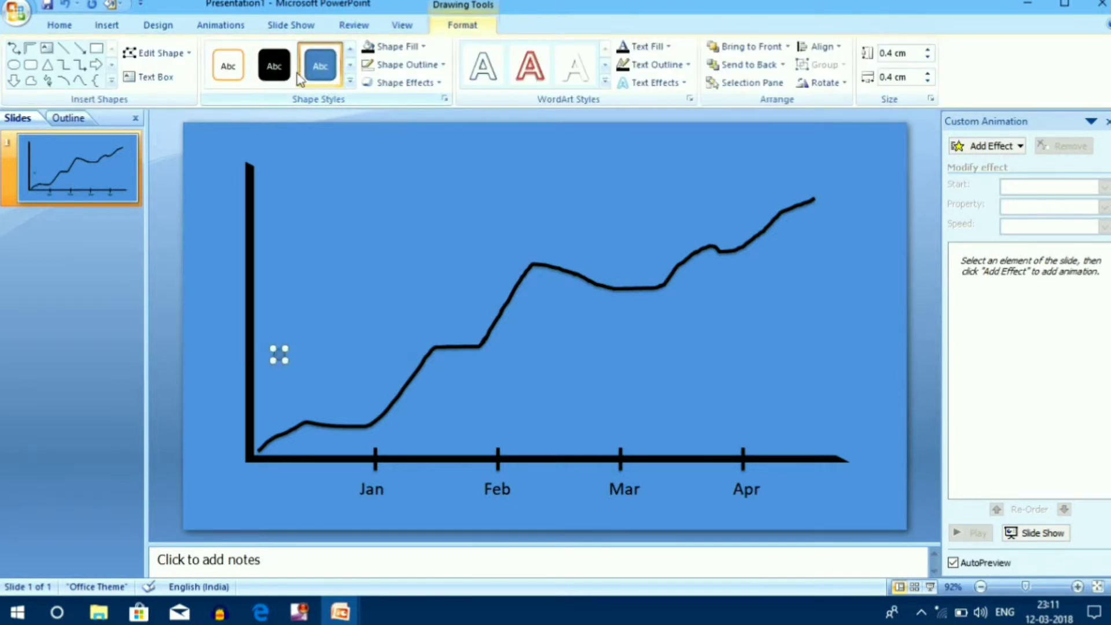
click(391, 53)
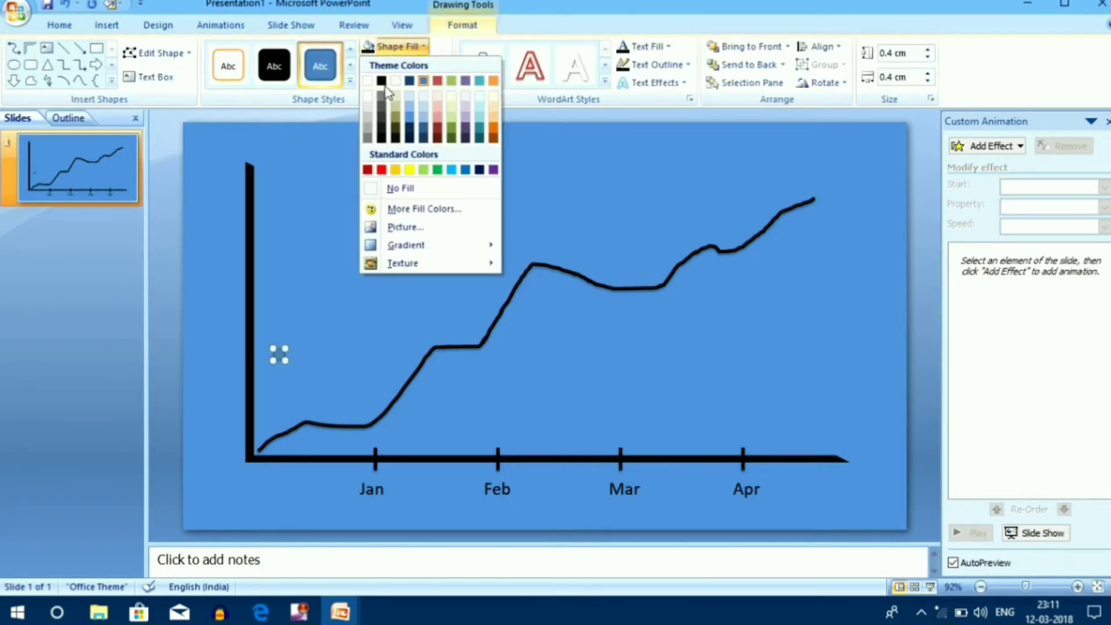
click(382, 81)
click(283, 371)
click(280, 356)
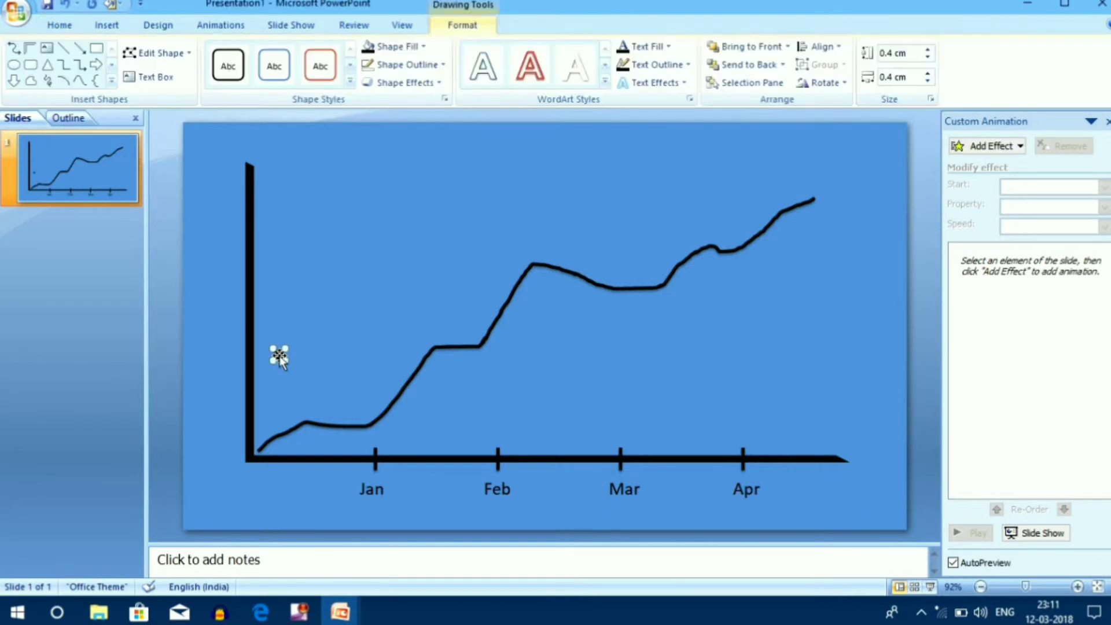
click(964, 147)
mouse_move(968, 165)
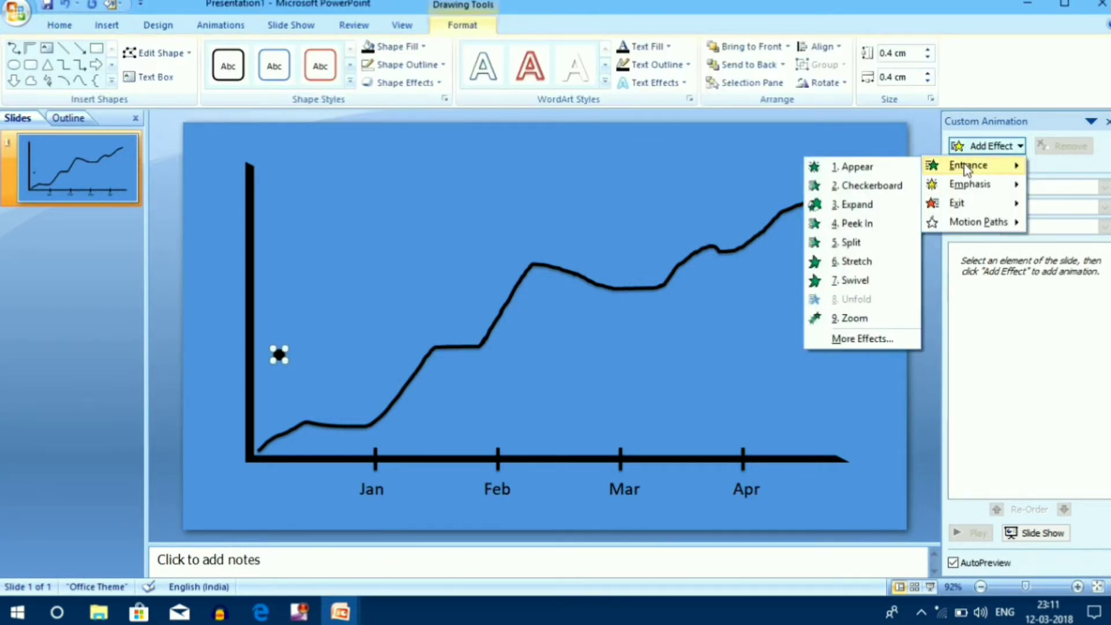
click(873, 169)
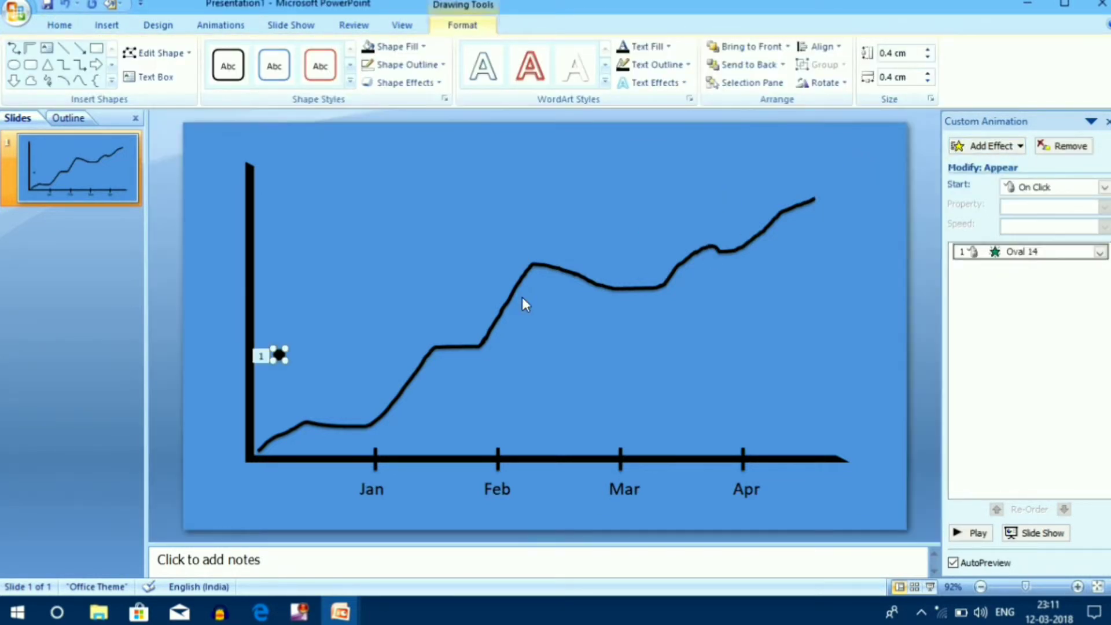
Zoom in, move the dot to the curve's start, and Ctrl-drag animated copies up the trend line.
click(1078, 586)
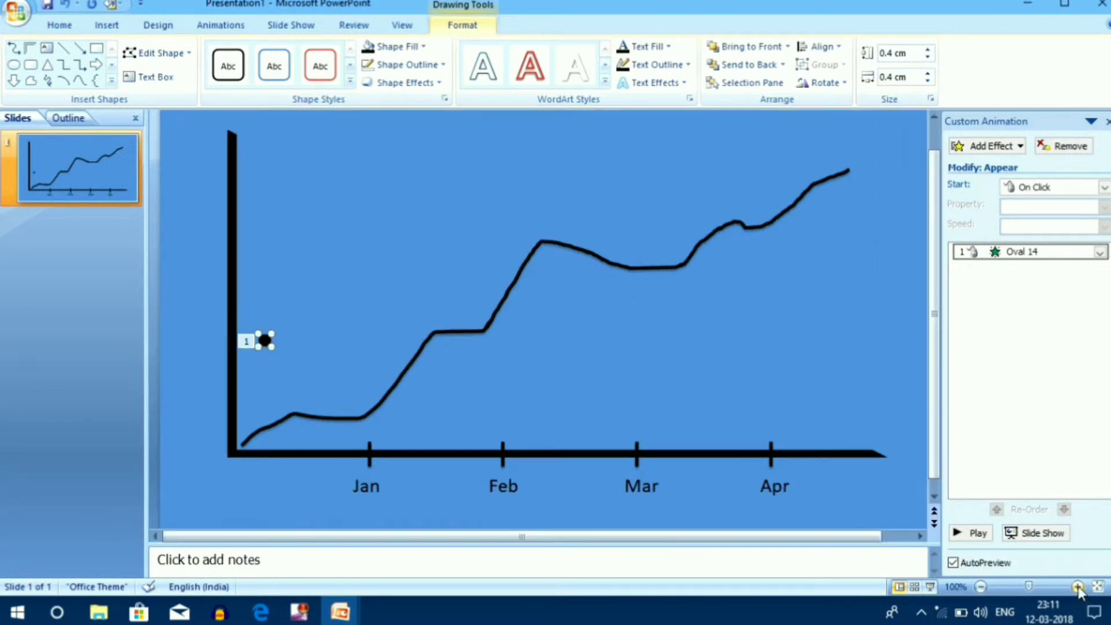
click(1077, 587)
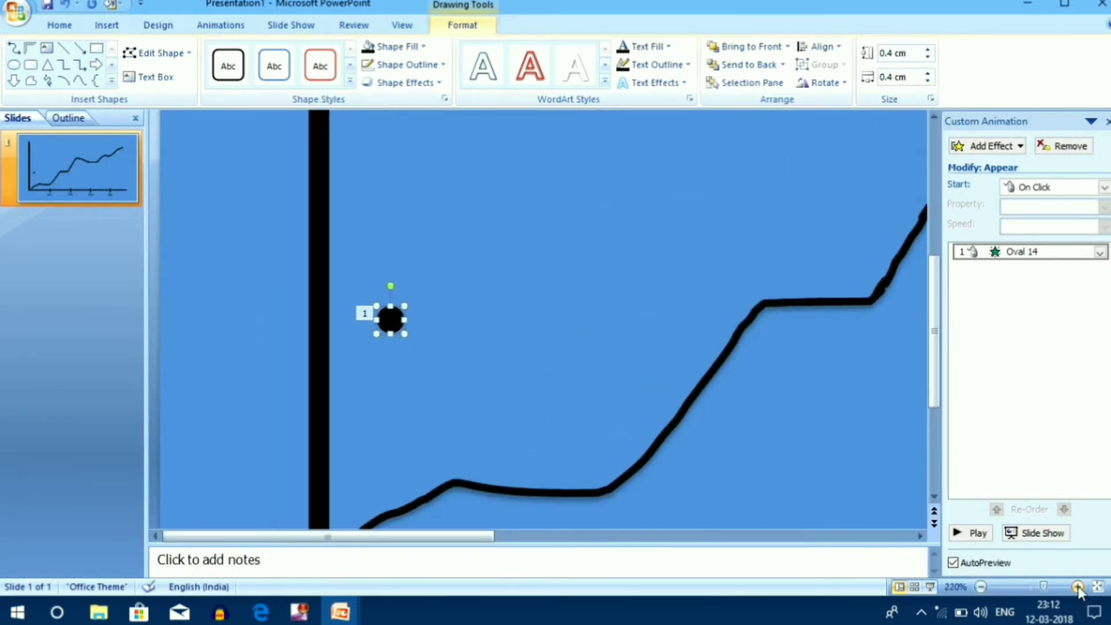
click(934, 496)
mouse_move(391, 238)
mouse_down()
mouse_move(350, 463)
mouse_move(379, 478)
mouse_move(380, 445)
mouse_move(405, 473)
mouse_move(405, 433)
mouse_up()
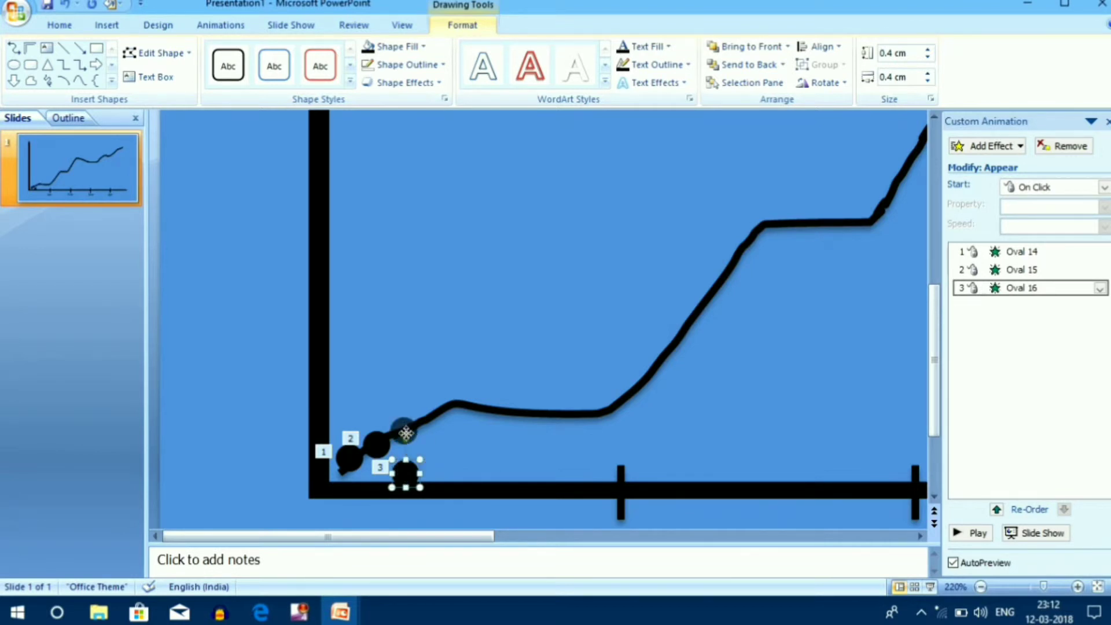
drag(514, 433, 521, 407)
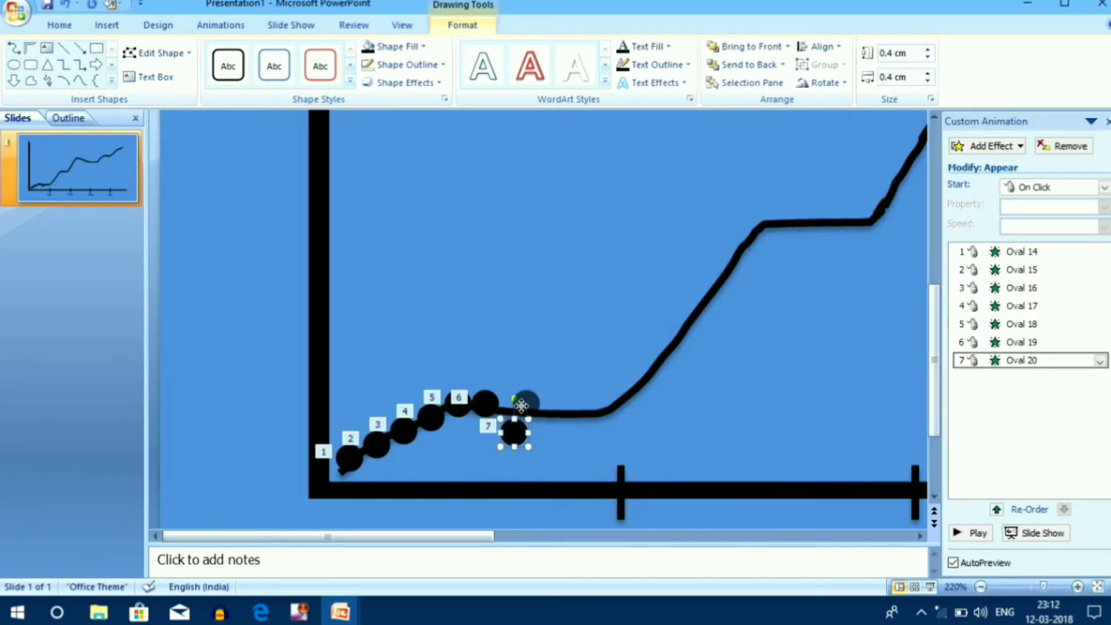
mouse_move(691, 390)
mouse_down()
mouse_move(690, 354)
mouse_move(677, 338)
mouse_up()
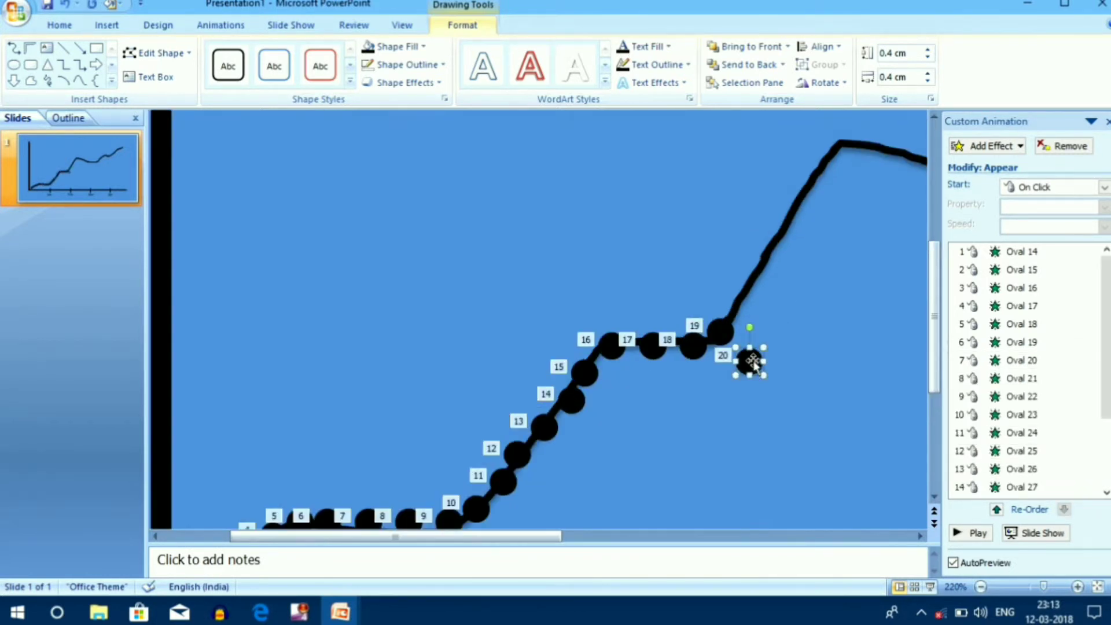
drag(748, 362, 734, 307)
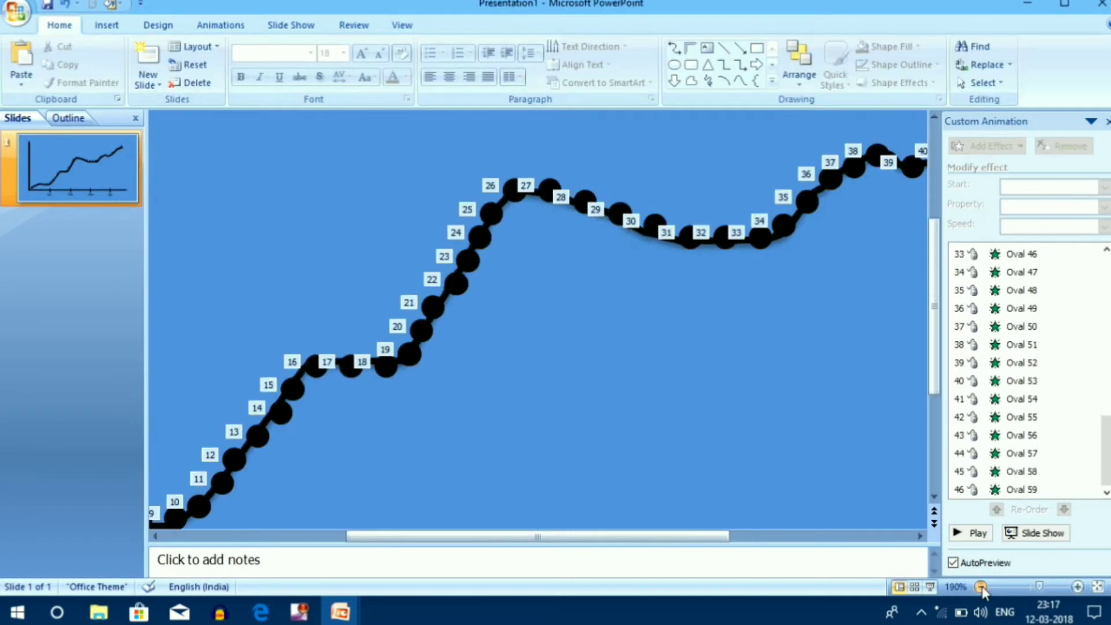
Zoom out to fit the slide and remove the extra last dot.
click(981, 587)
click(980, 586)
click(981, 586)
click(981, 587)
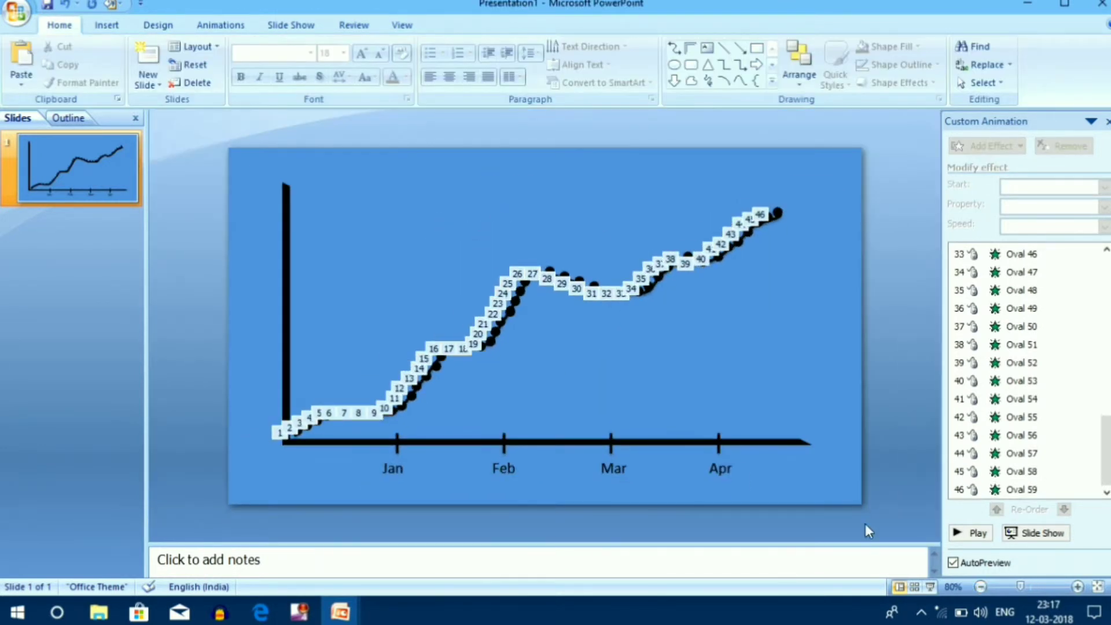
key(ctrl+z)
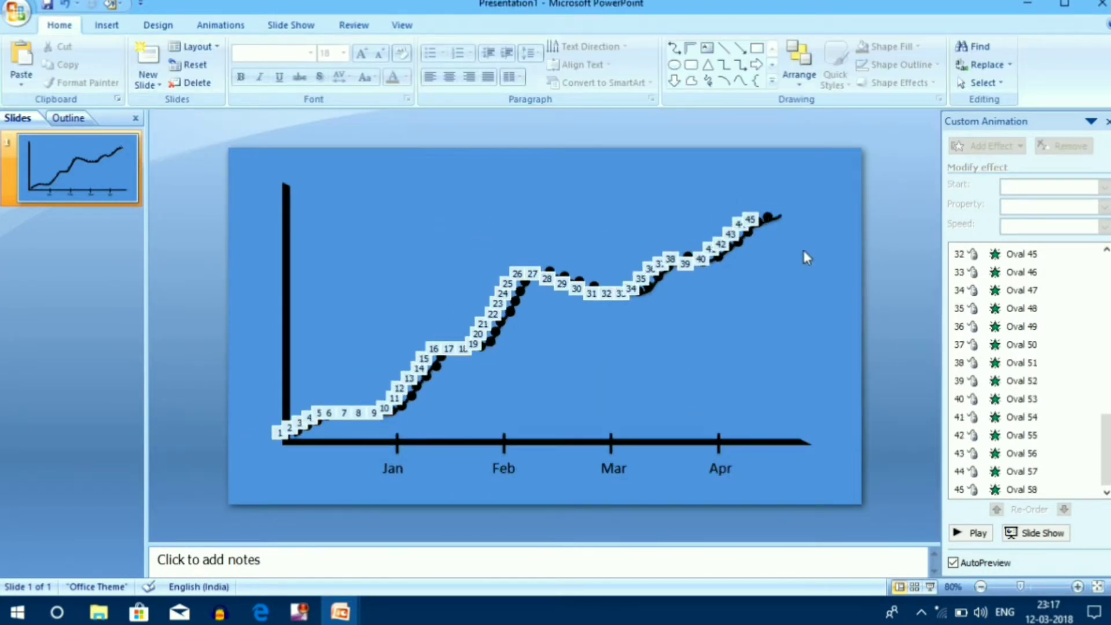
Move the guide curve off the dots and cut it from the slide.
click(782, 218)
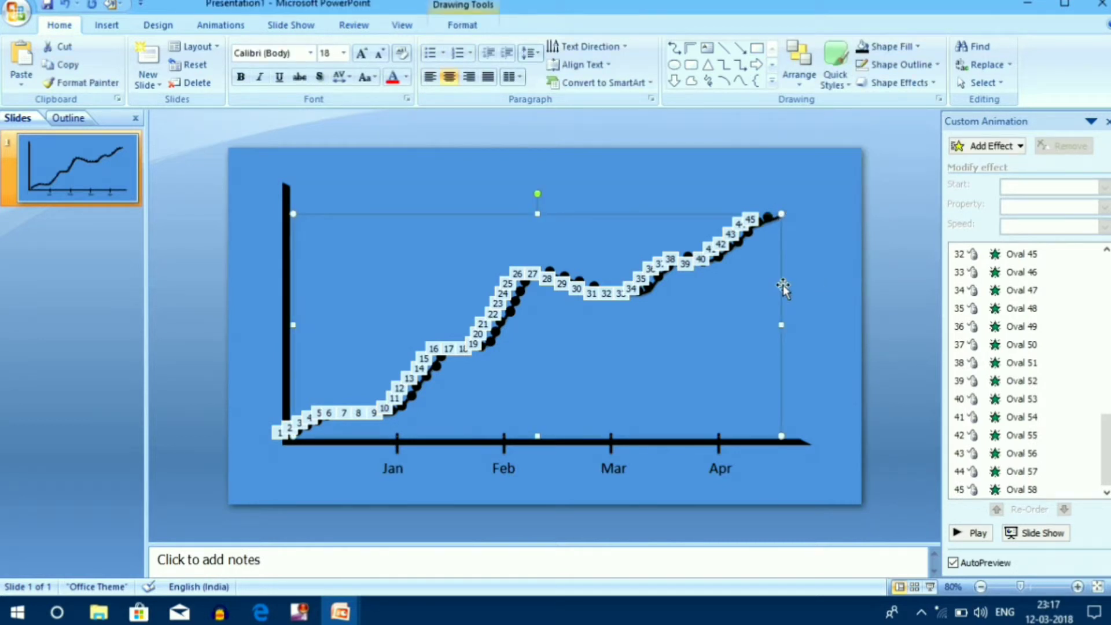
drag(783, 285, 837, 336)
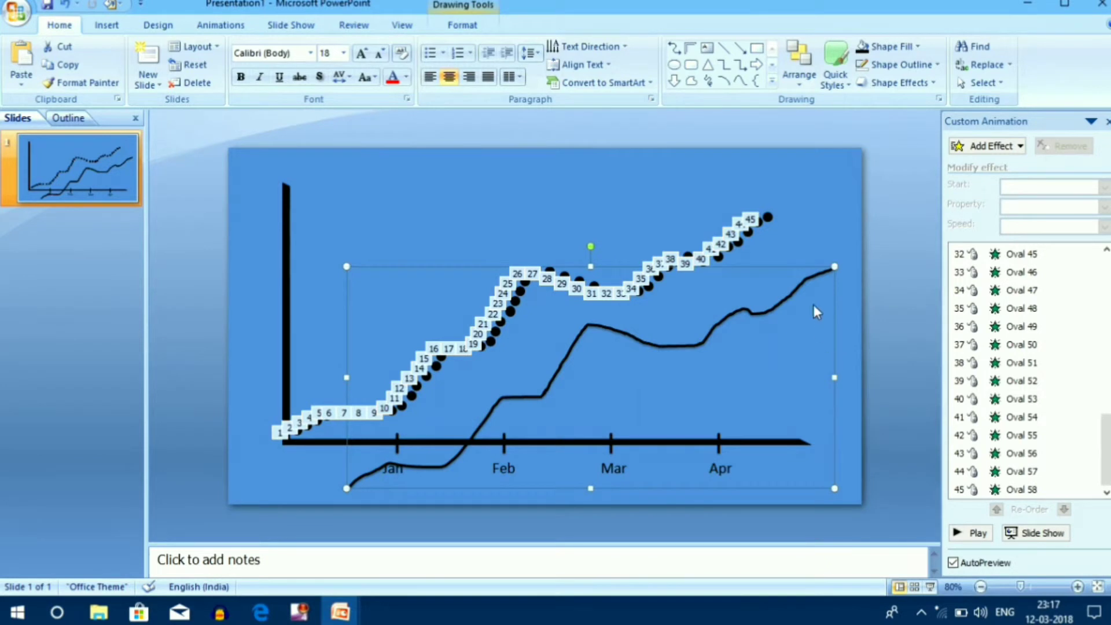
right_click(798, 290)
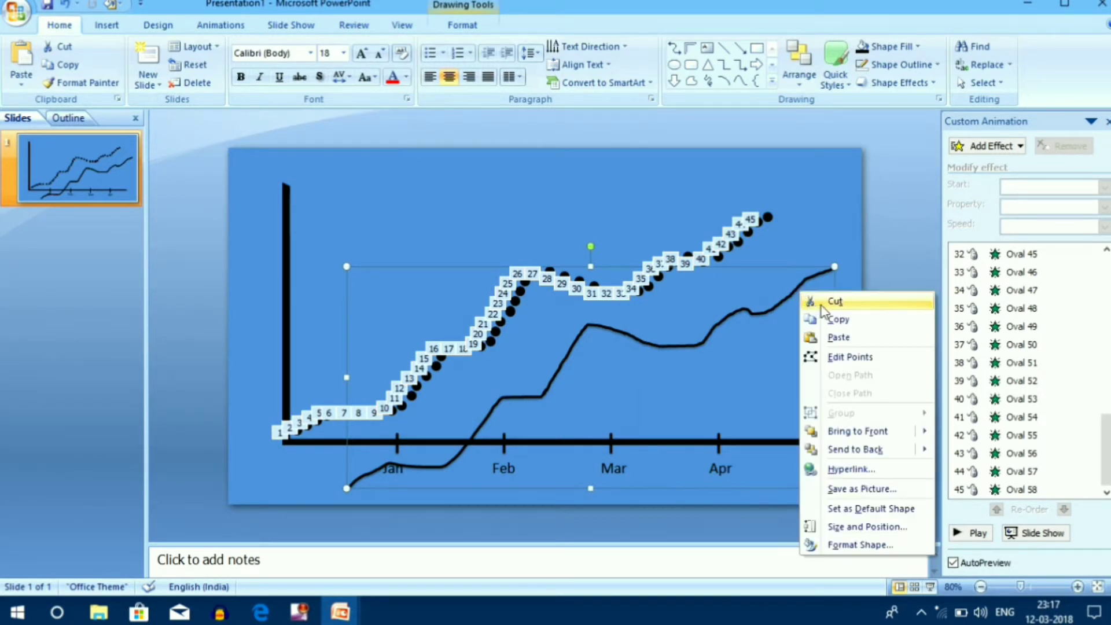
click(821, 304)
click(107, 25)
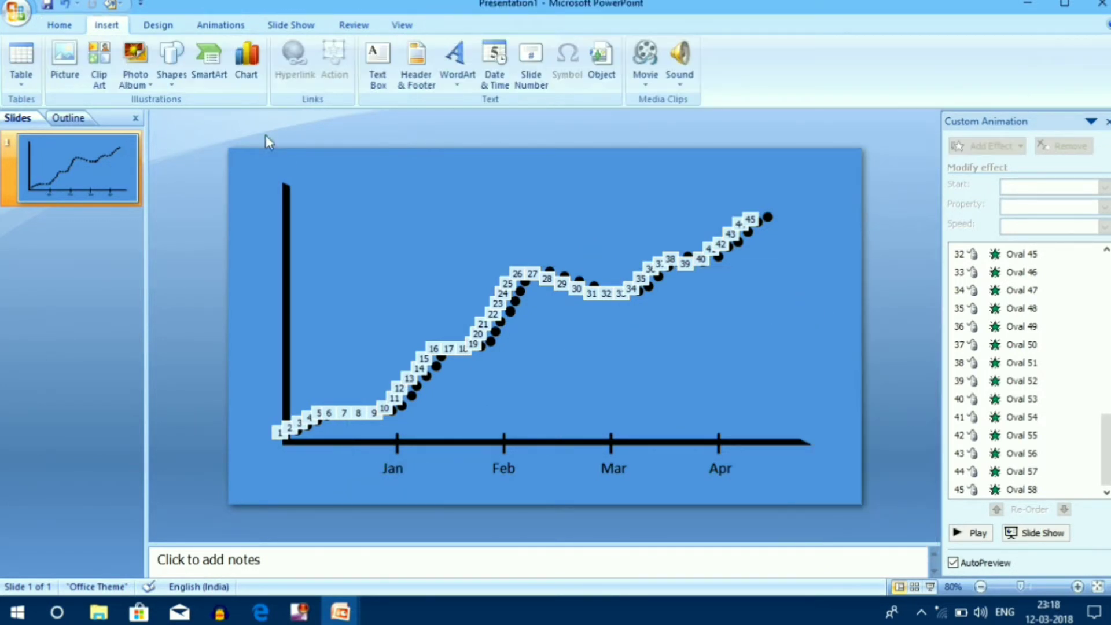
Draw a straight arrow from the graph origin to the upper right in the thick black Intense Line style.
click(172, 64)
click(227, 118)
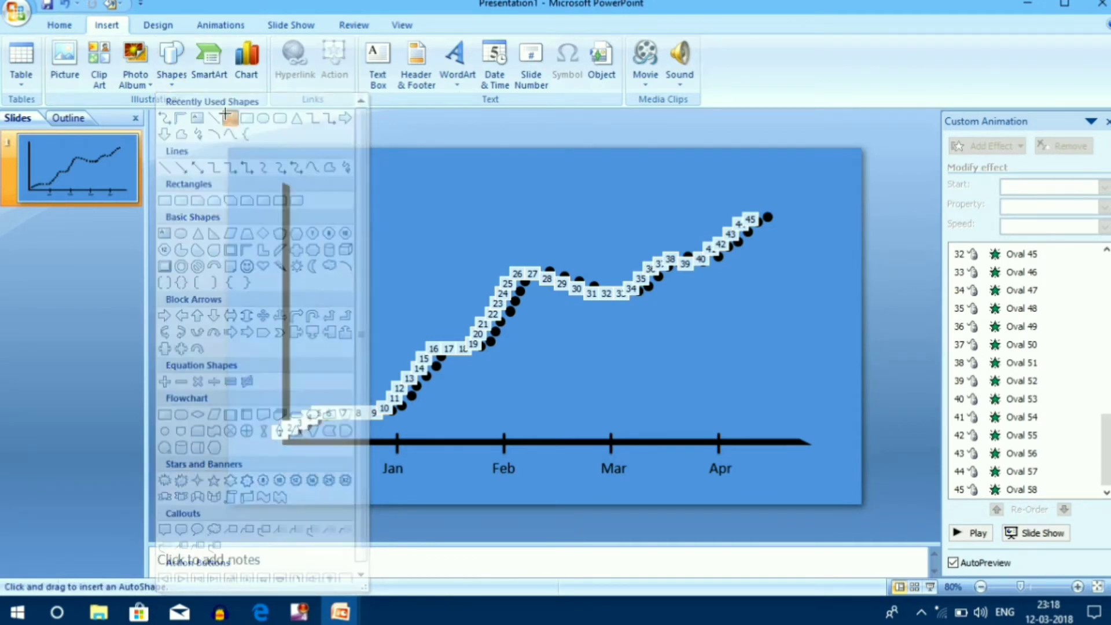
click(298, 430)
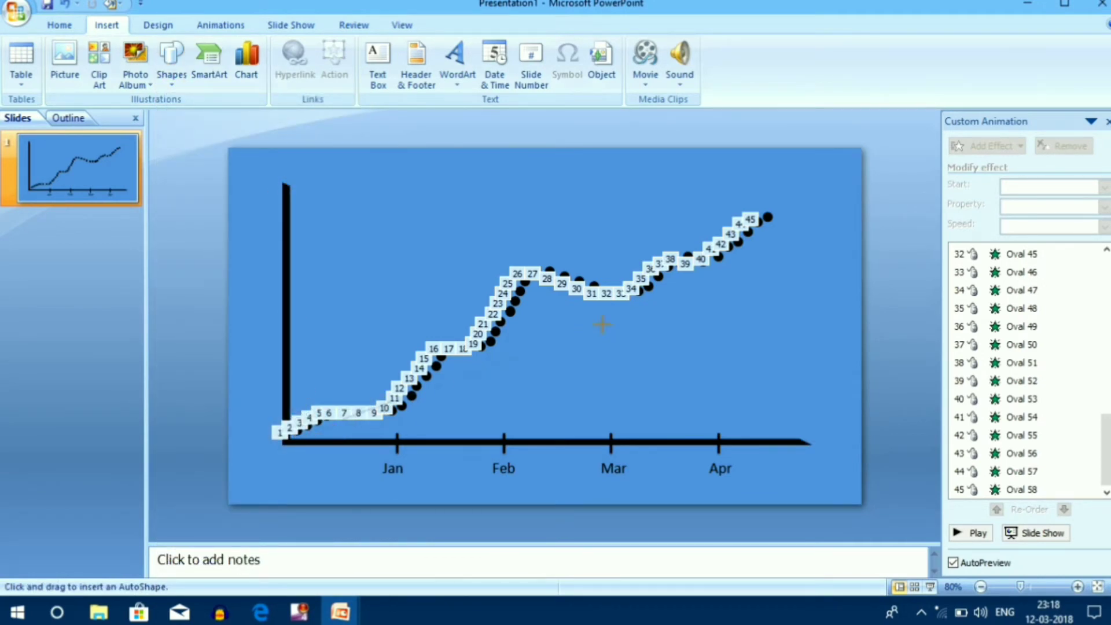
double_click(779, 187)
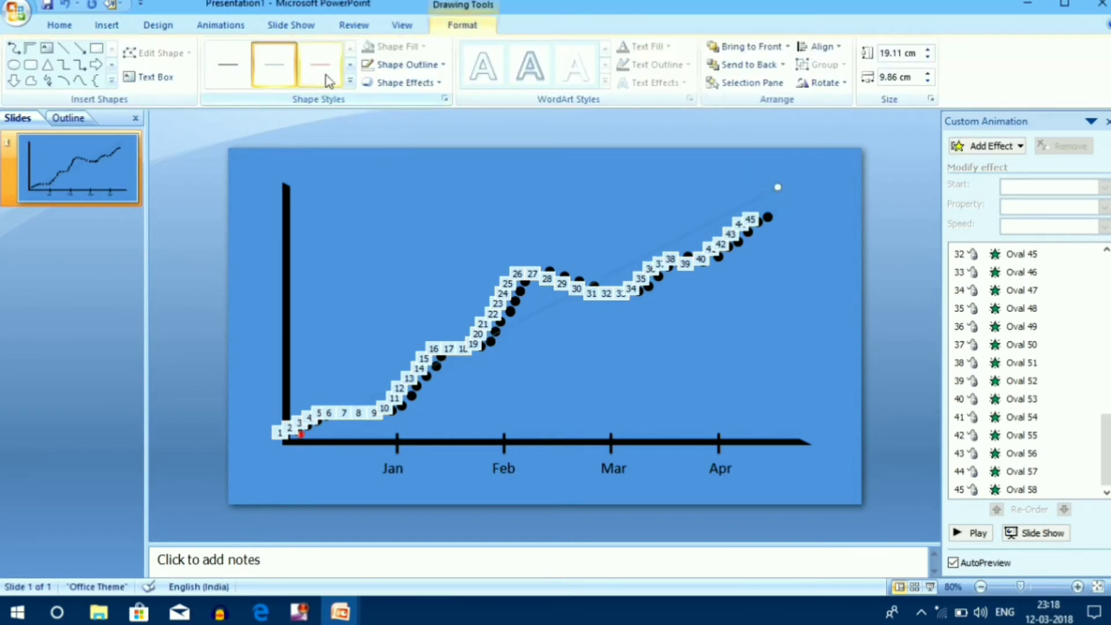
click(355, 88)
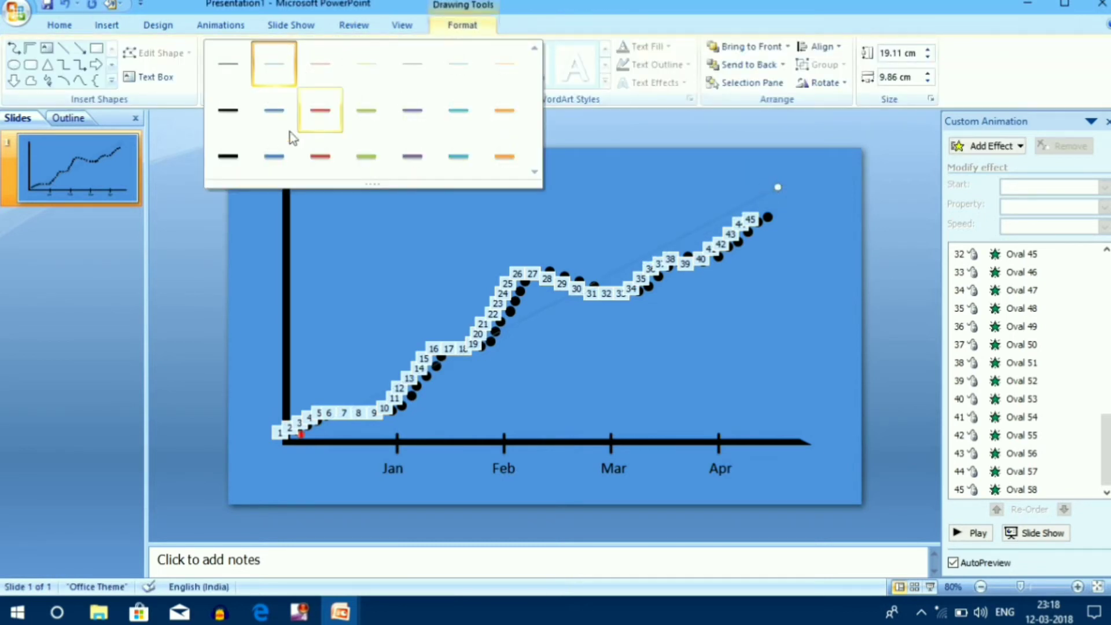
click(228, 155)
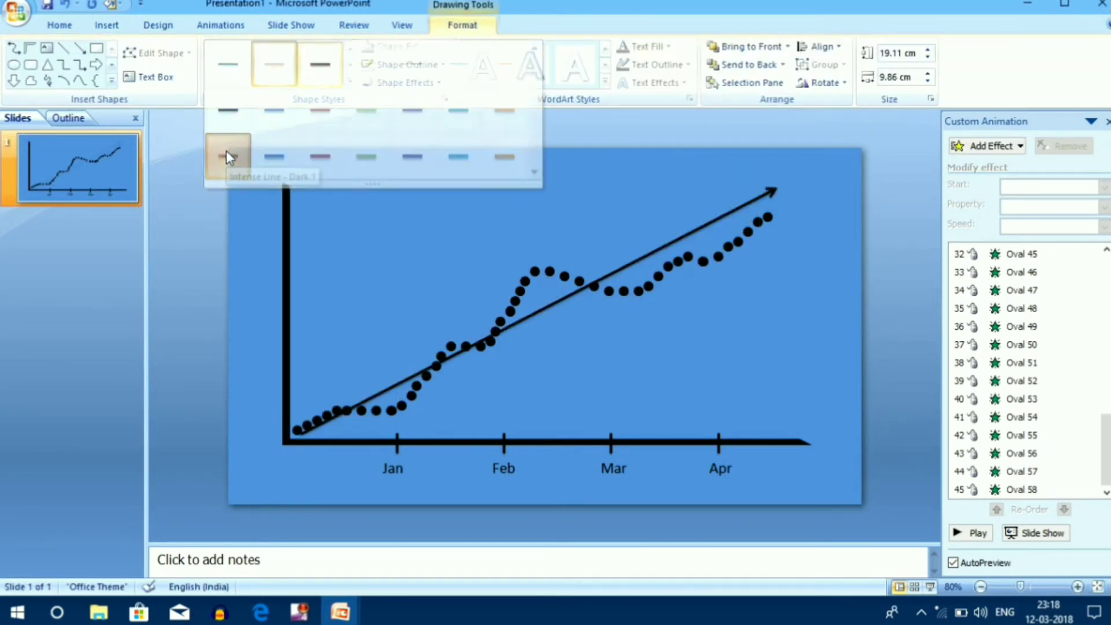
Give the arrow a Wipe entrance animation.
click(986, 146)
mouse_move(969, 165)
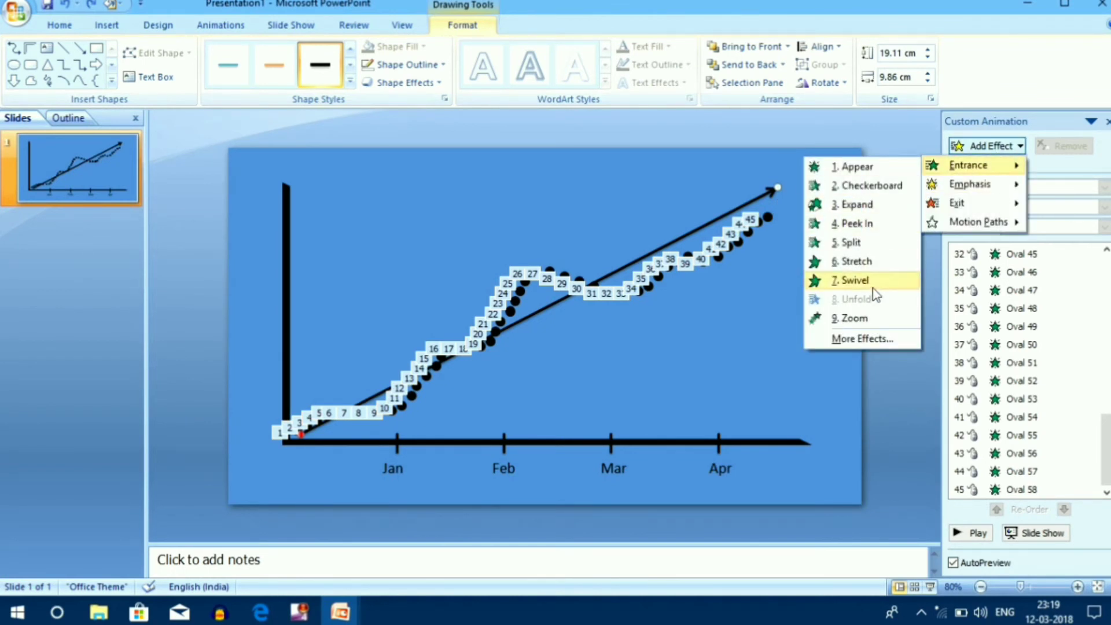
click(872, 340)
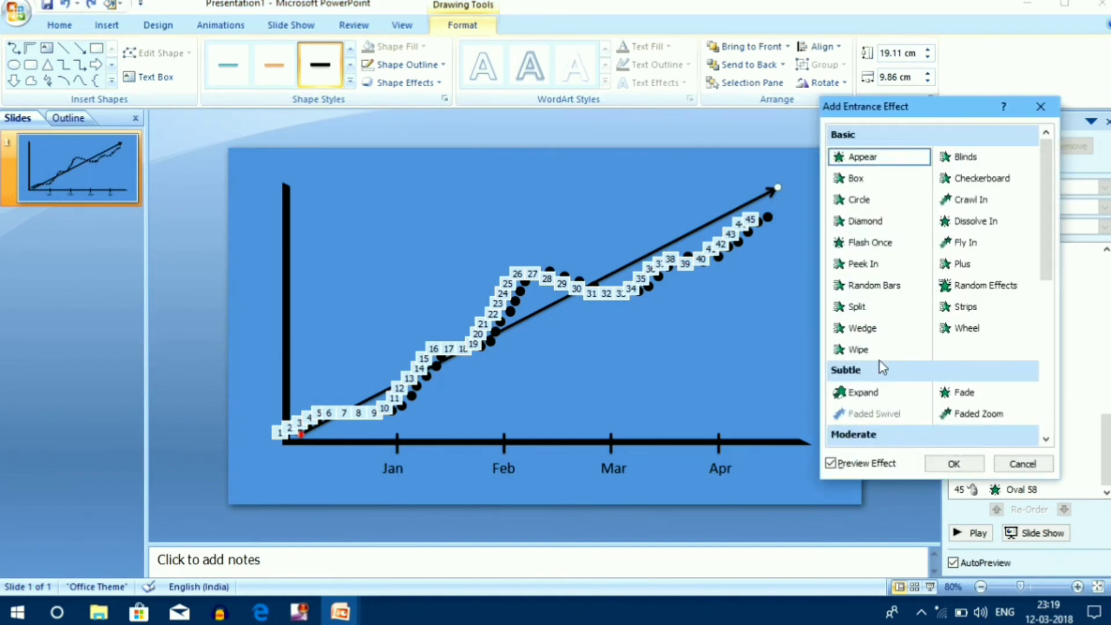
click(860, 351)
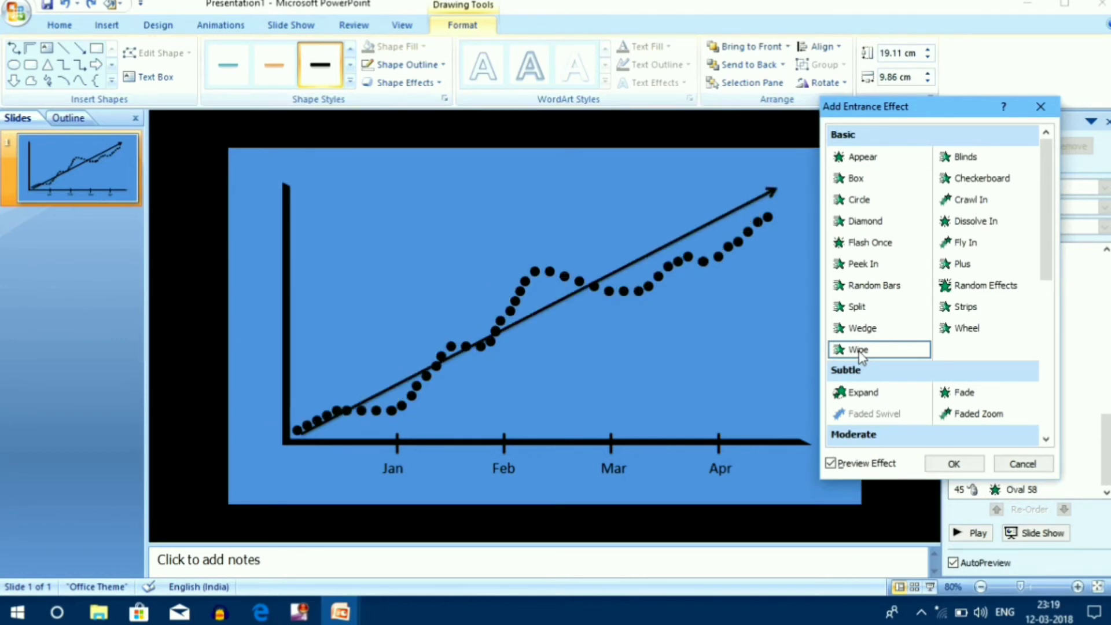
click(952, 464)
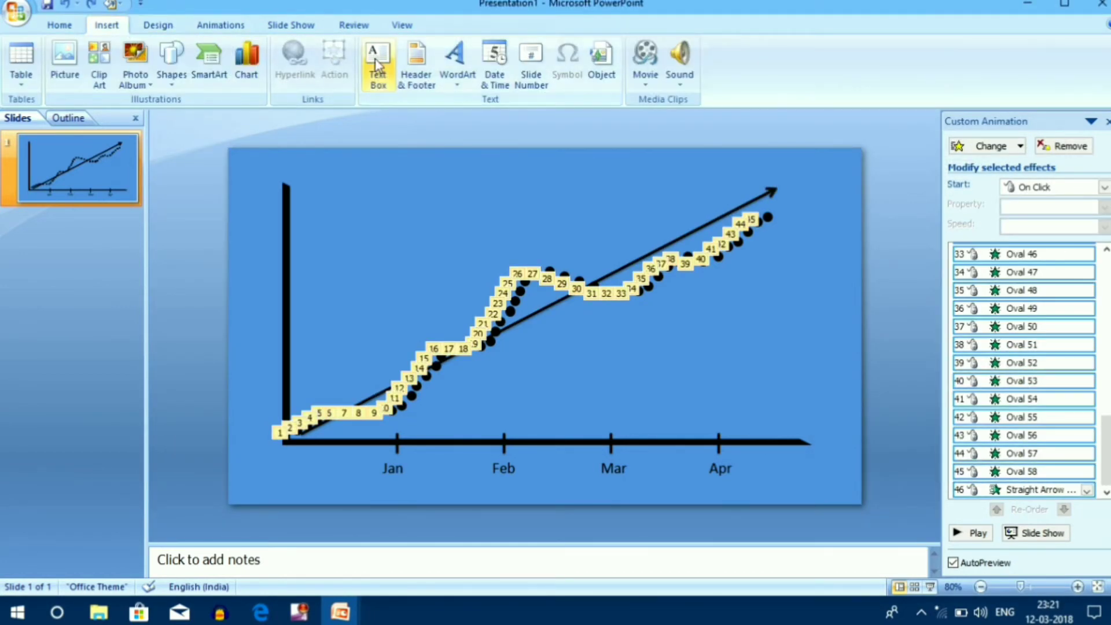
click(376, 62)
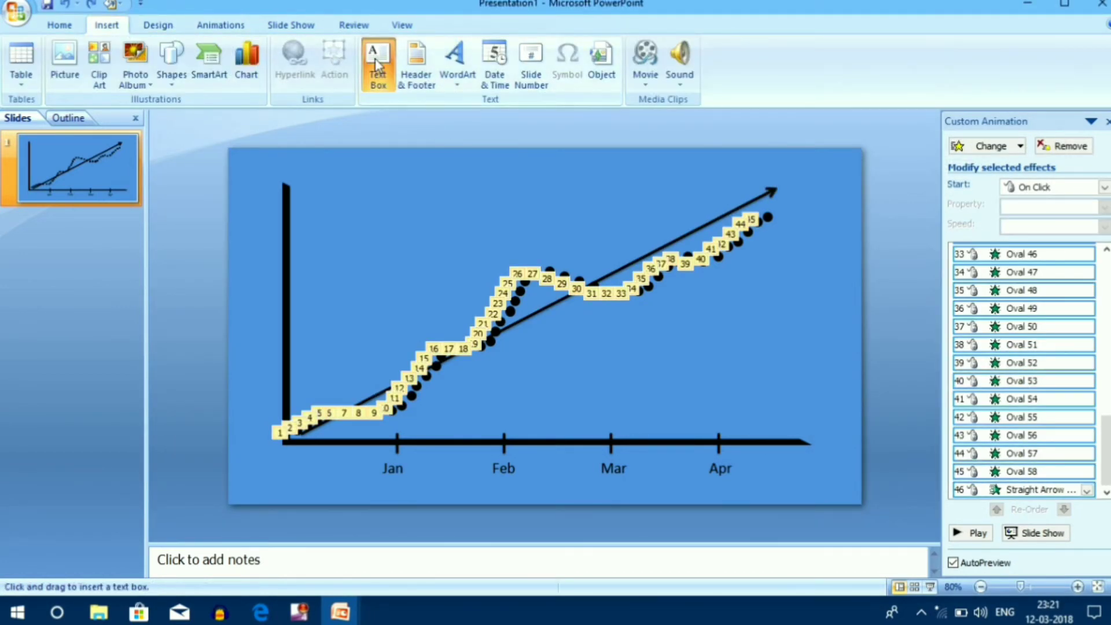
Add a 'Graph 2018' text box above the graph at 44 pt.
click(489, 172)
text(Graph 2018)
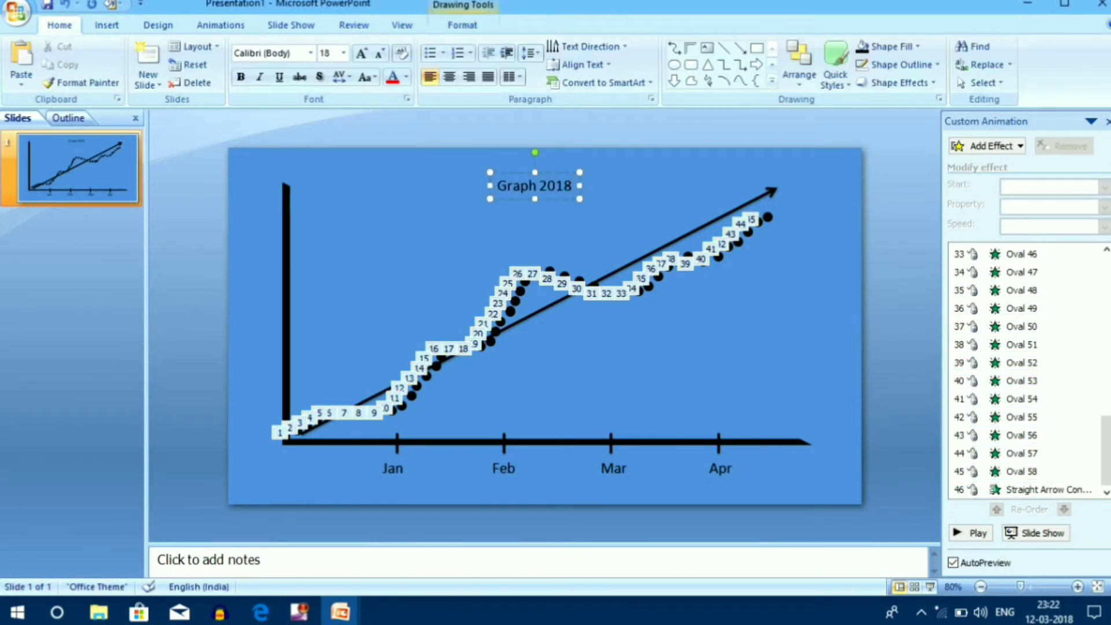
click(514, 200)
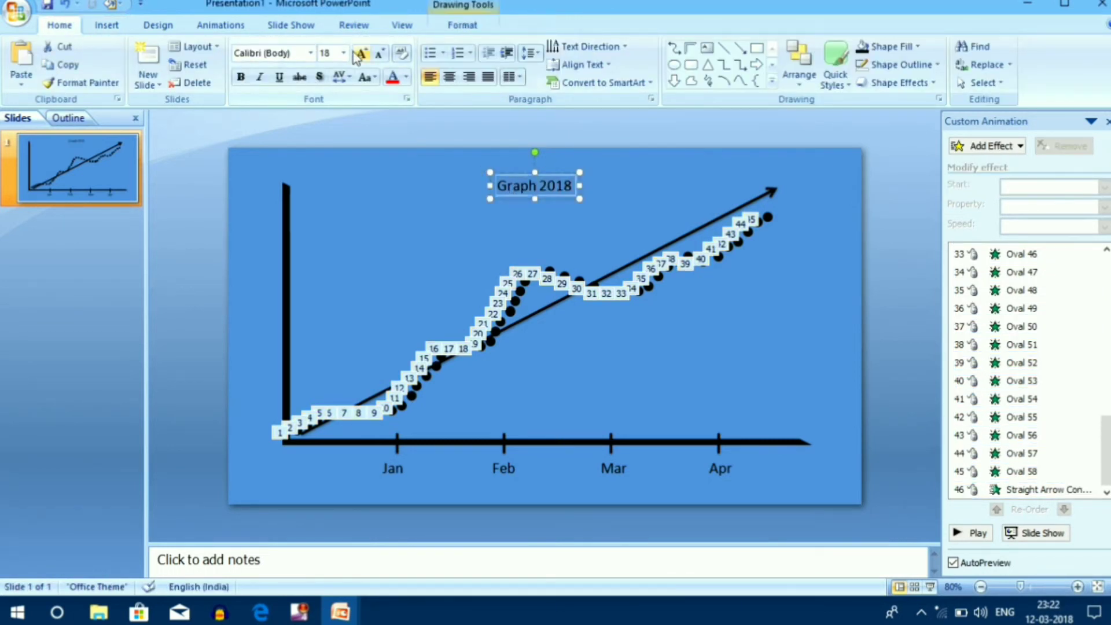
click(344, 54)
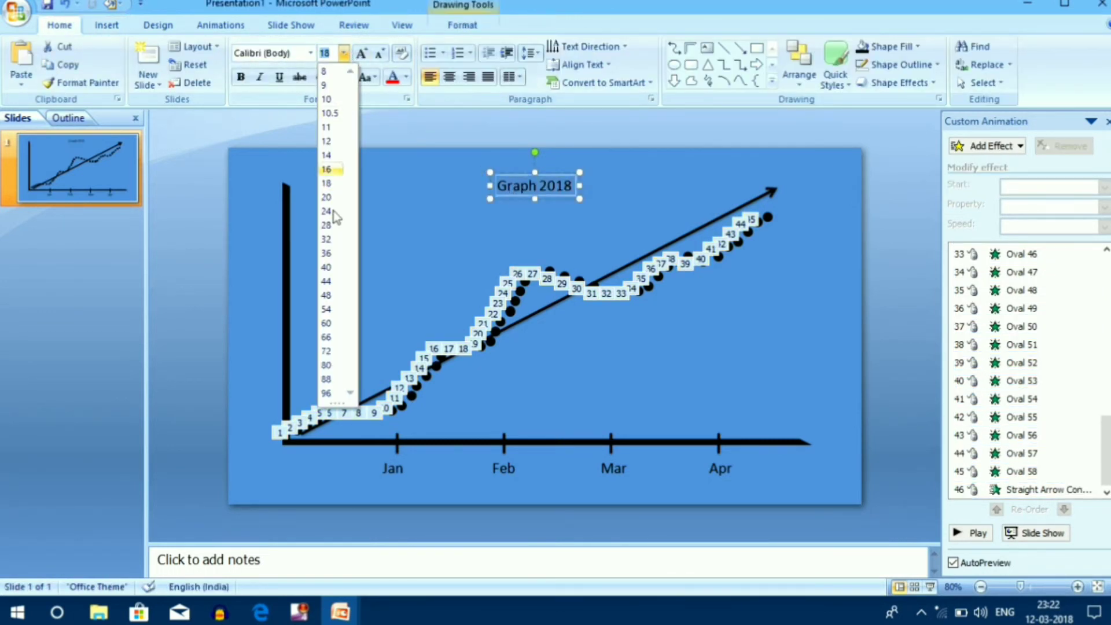
click(335, 282)
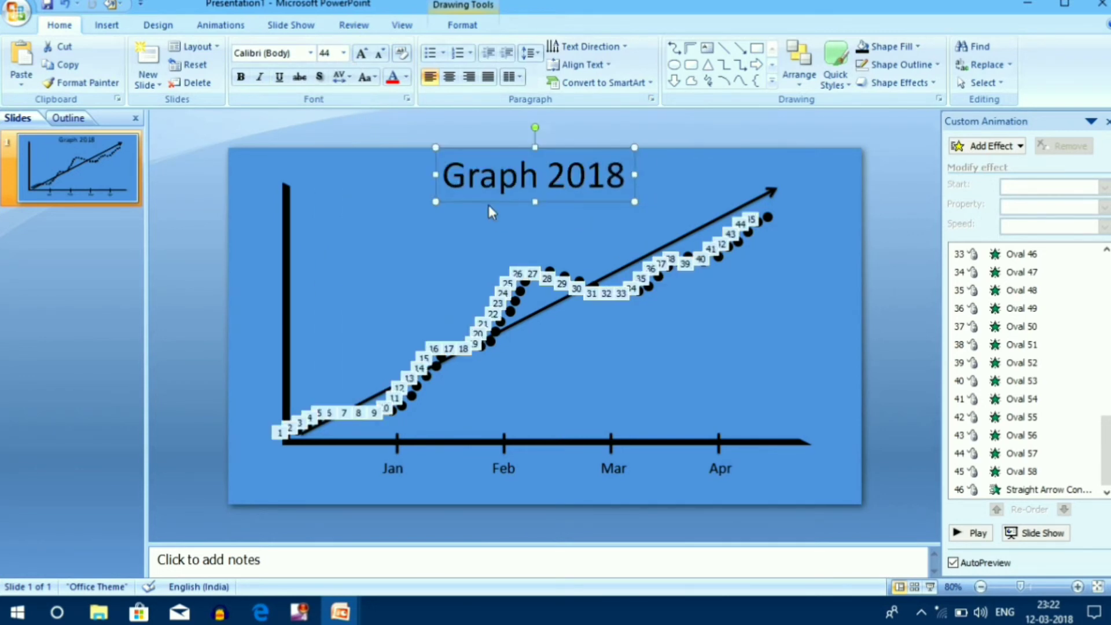
Colour the 'Graph 2018' title text grey.
click(492, 185)
triple_click(492, 185)
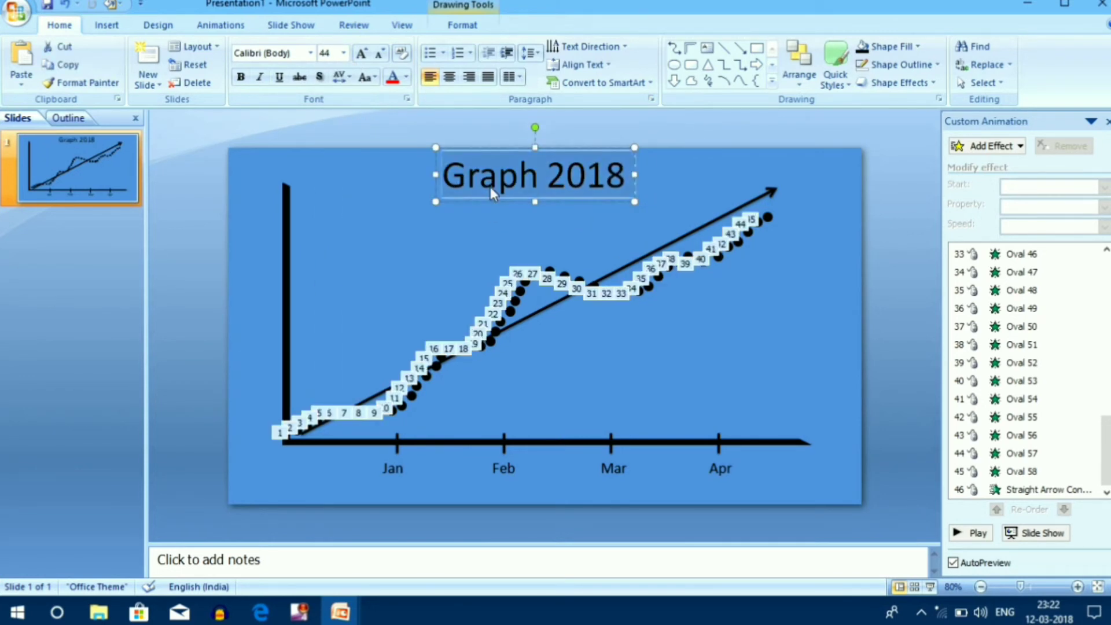
click(408, 77)
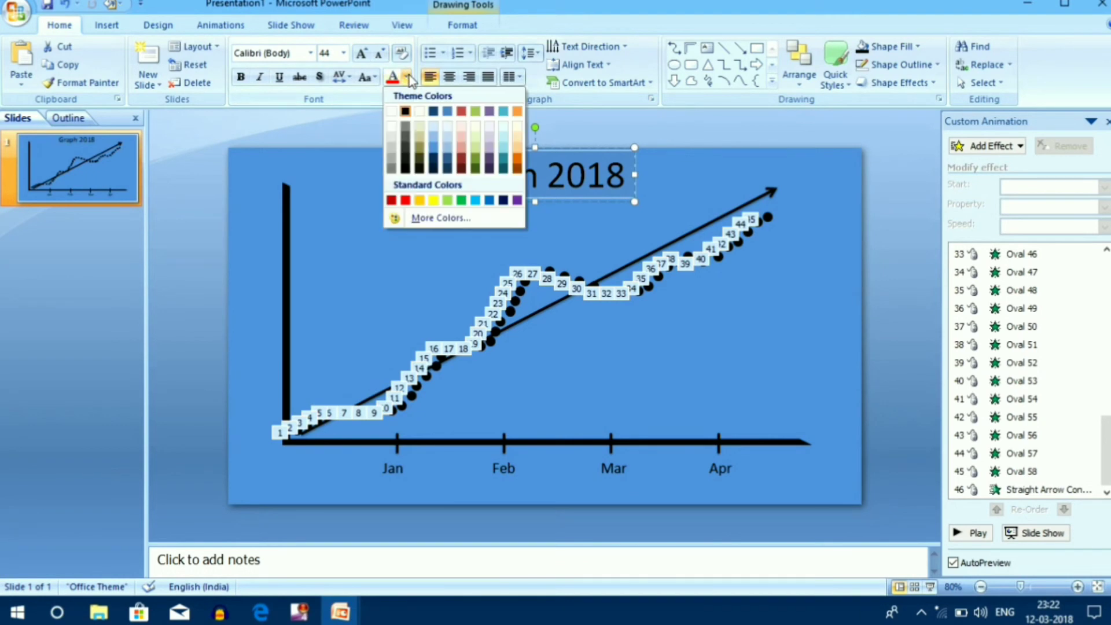
click(407, 145)
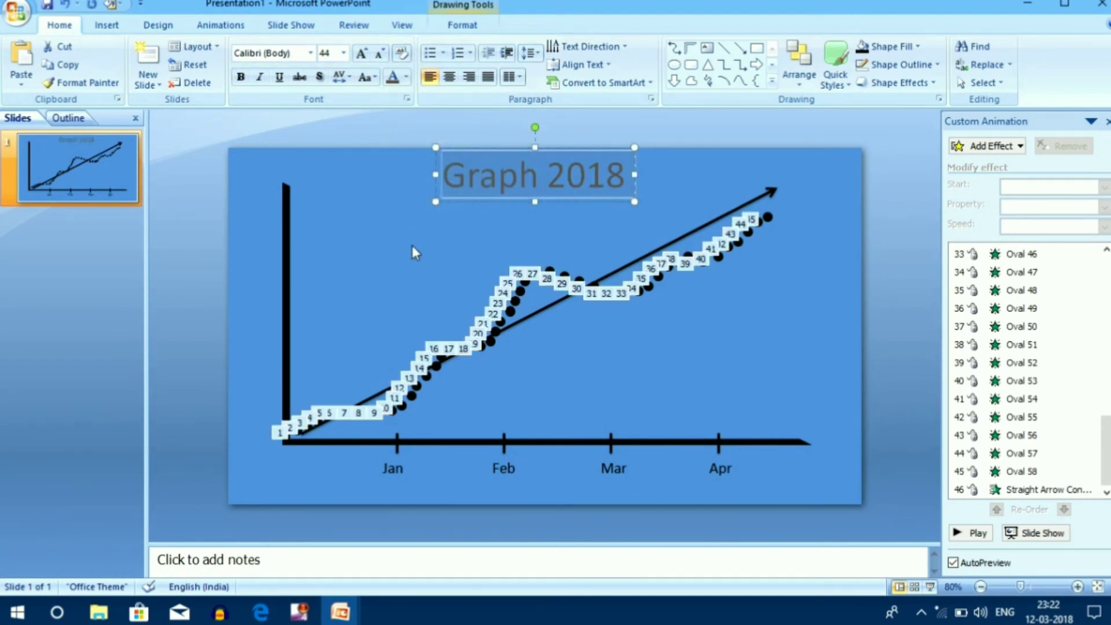
click(430, 254)
Start the full-screen slide show to watch the dots and arrow animate.
click(1022, 534)
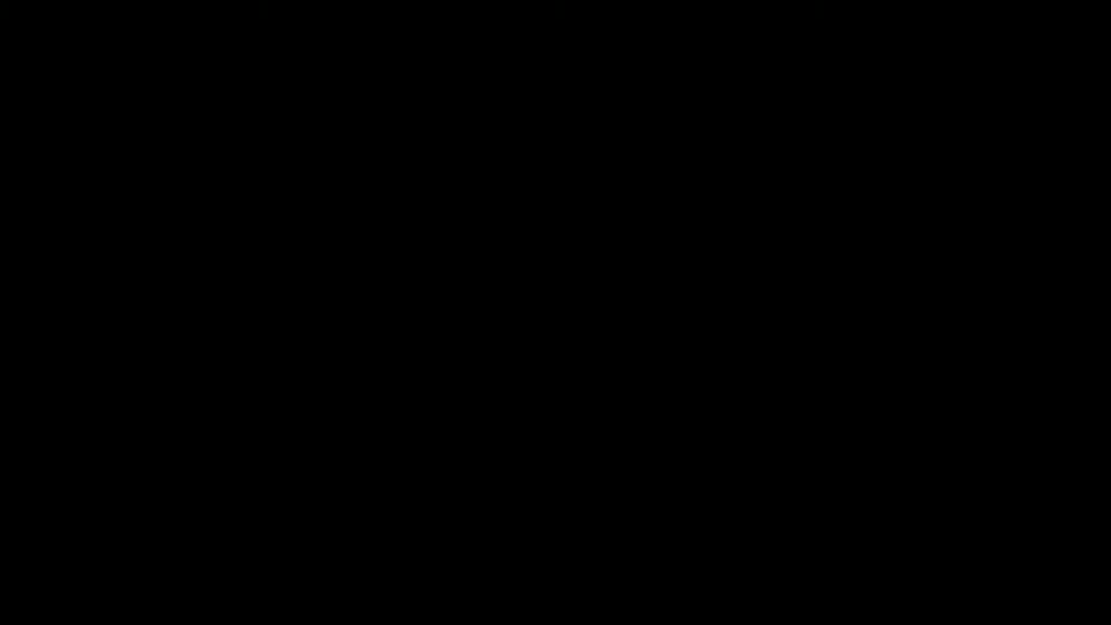